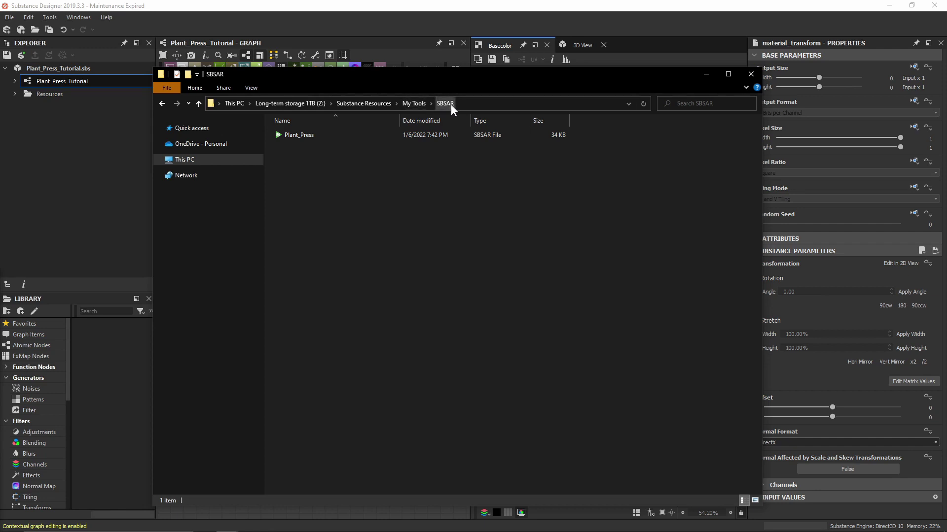
Open Preferences at the Projects page's Library tab, which has no paths added yet
left_click(106, 158)
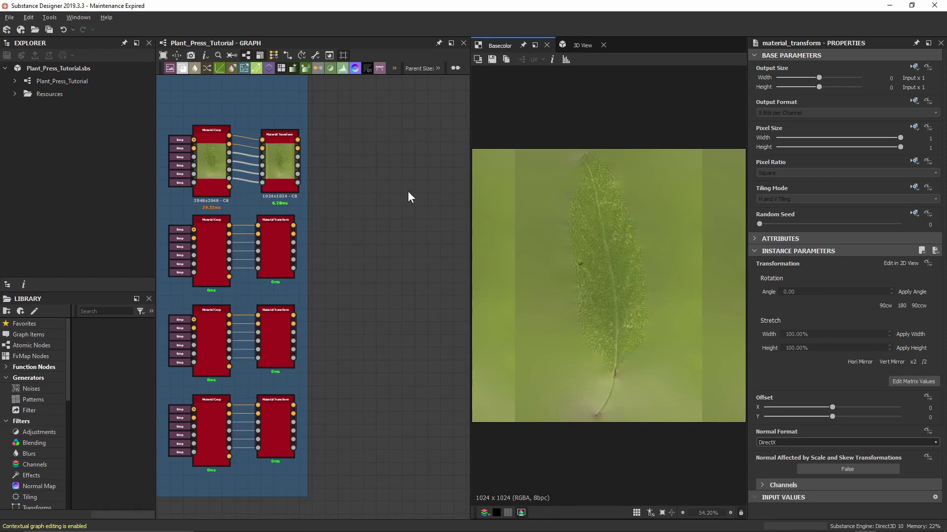
left_click(28, 20)
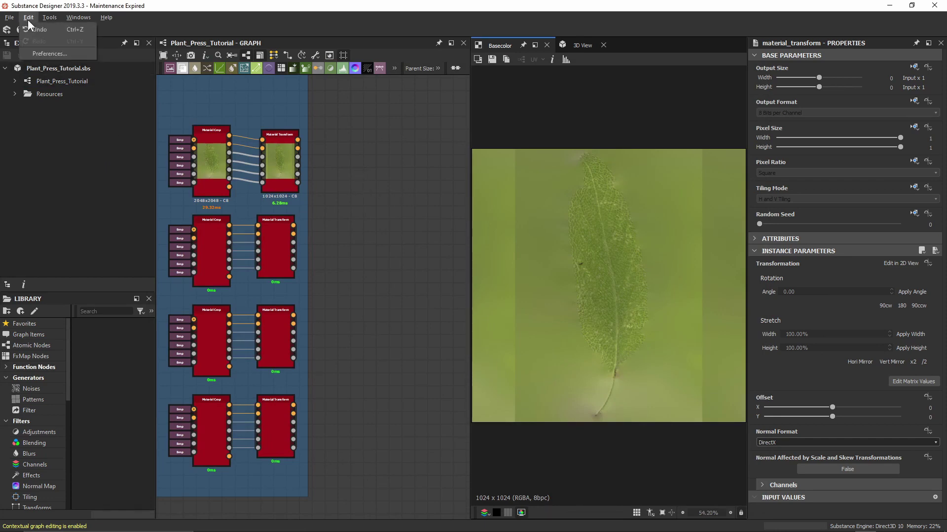
left_click(52, 54)
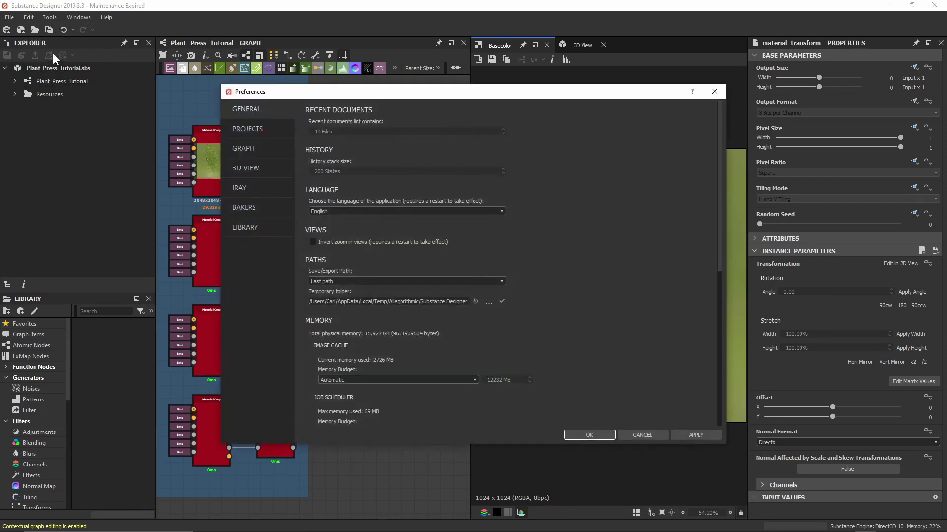
mouse_move(279, 90)
left_mouse_down()
mouse_move(280, 67)
mouse_move(291, 81)
left_mouse_up()
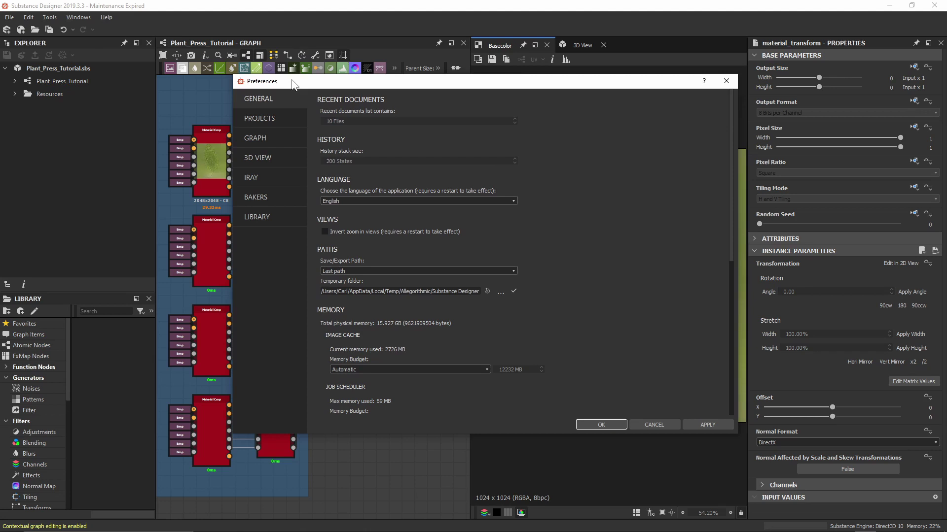
left_click(276, 123)
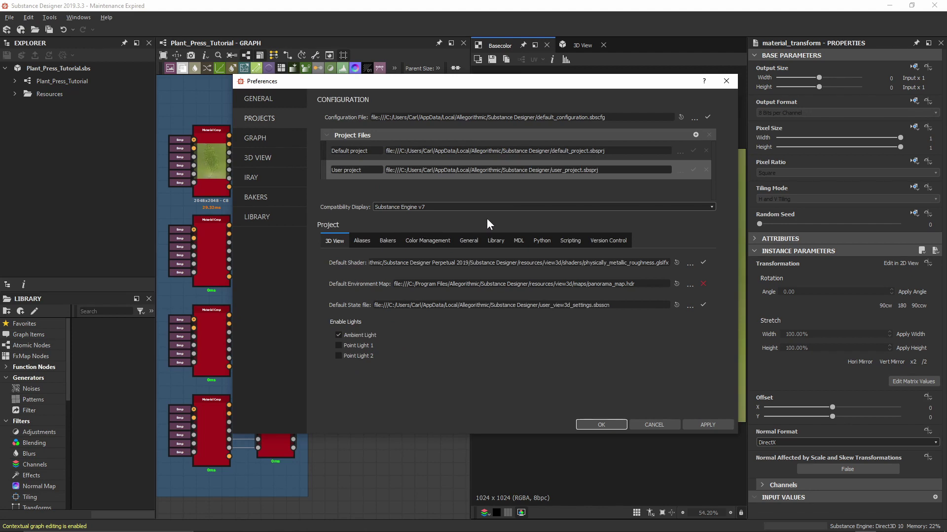
left_click(501, 242)
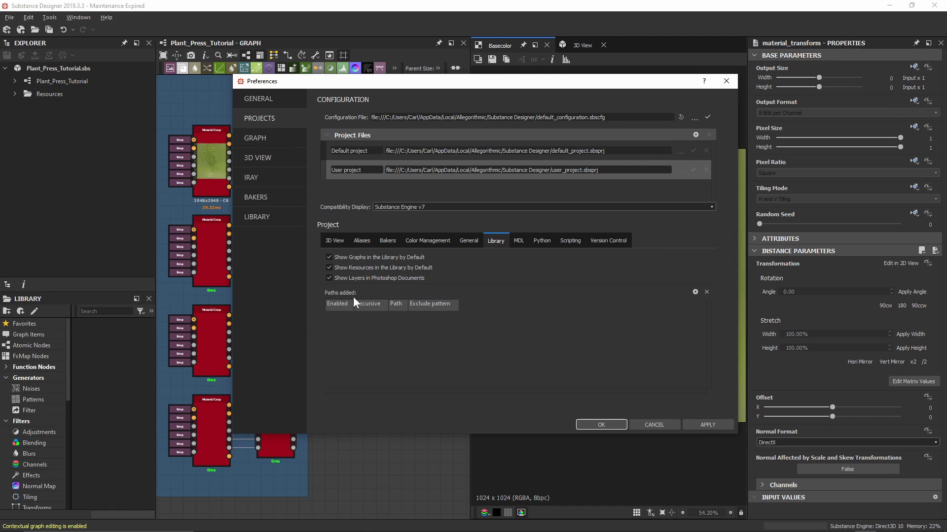
Add the SBSAR folder as a library path and apply the preference change
left_click(695, 292)
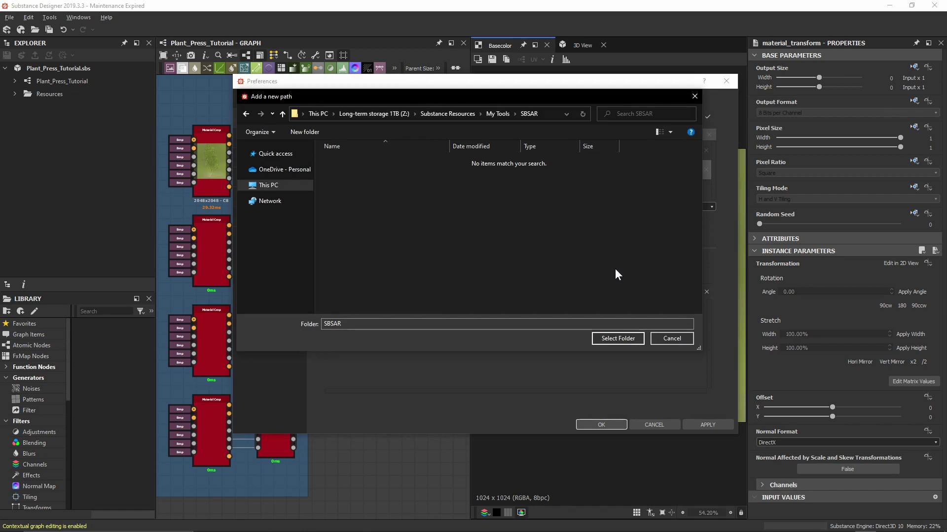
left_click(612, 338)
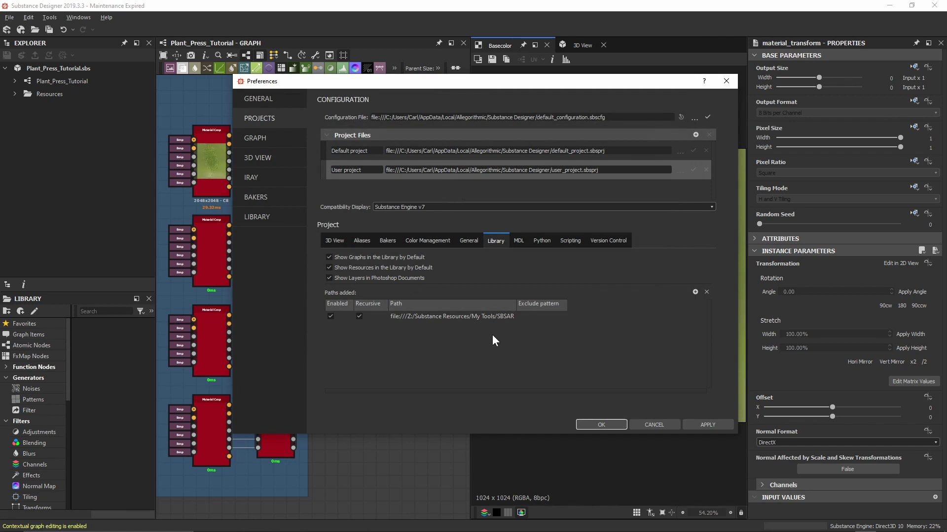
left_click(708, 425)
Close Preferences and place a Plant Press | Chunck node from the 'plant' search, nudged left
left_click(586, 424)
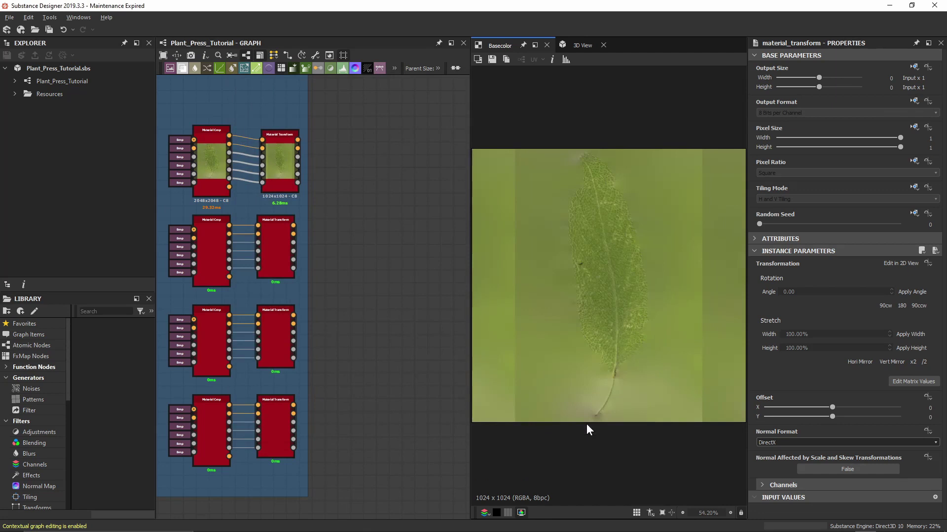
left_click_drag(367, 422, 429, 252)
key("space")
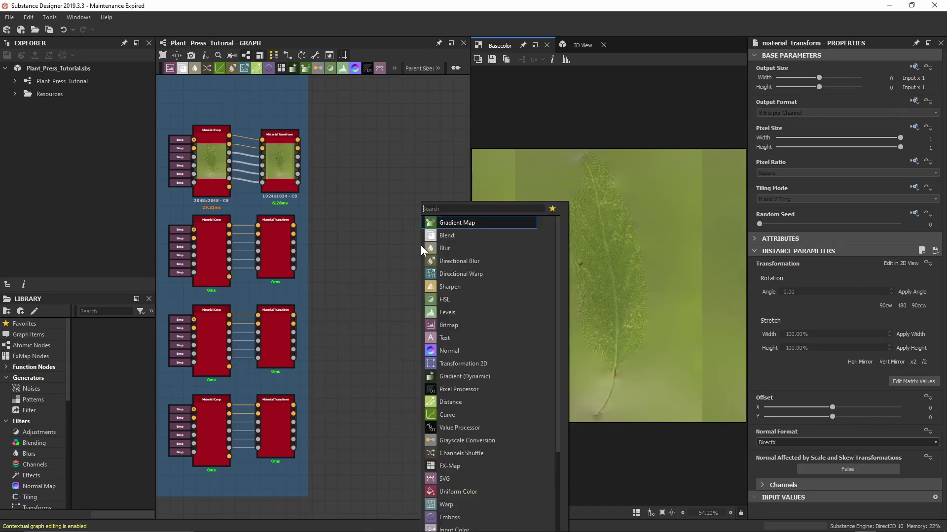
type("plant")
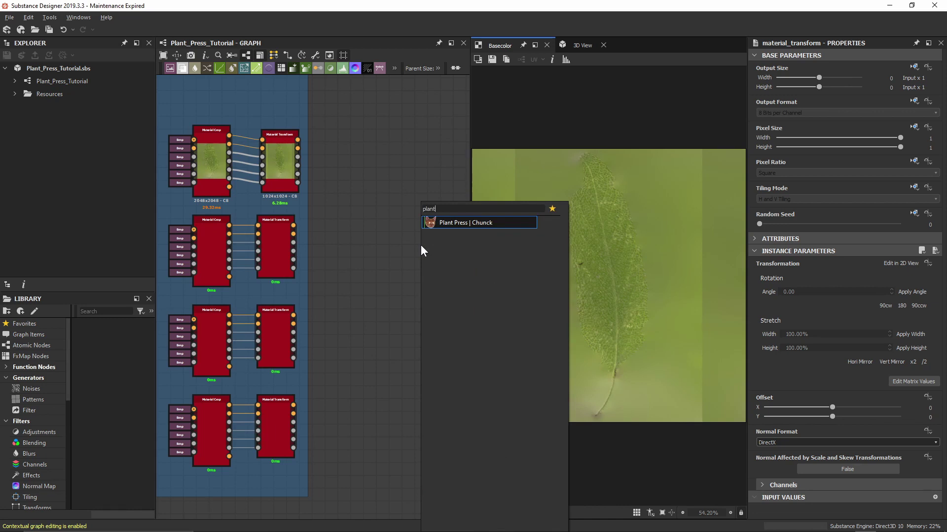
left_click(443, 222)
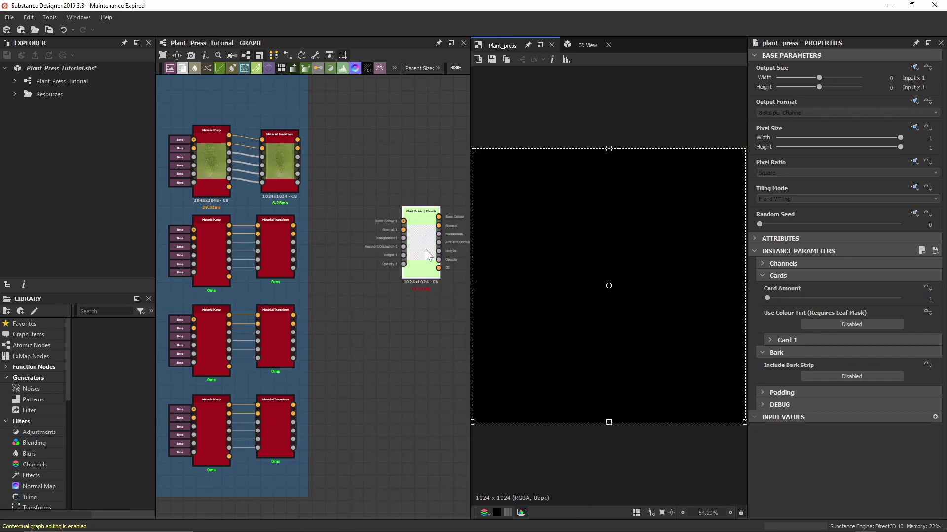
left_click_drag(421, 241, 396, 242)
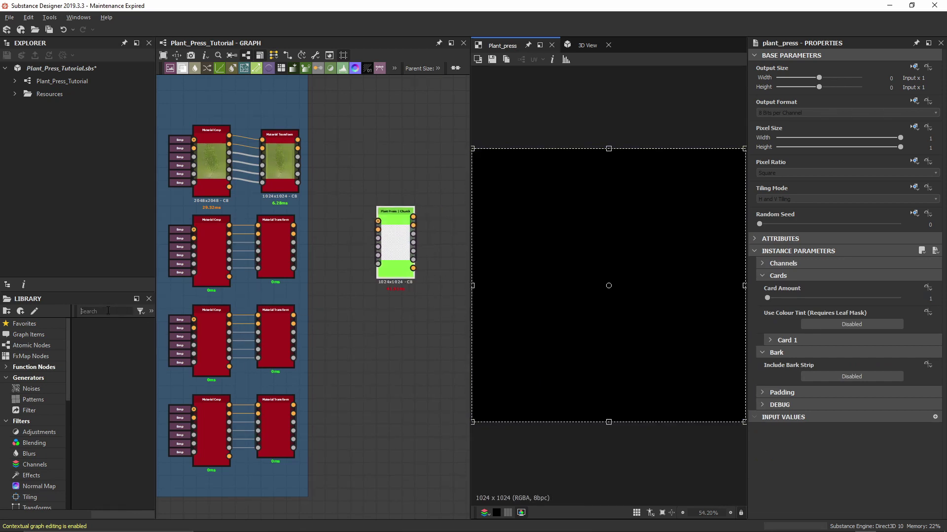
left_click(108, 312)
type("chunck")
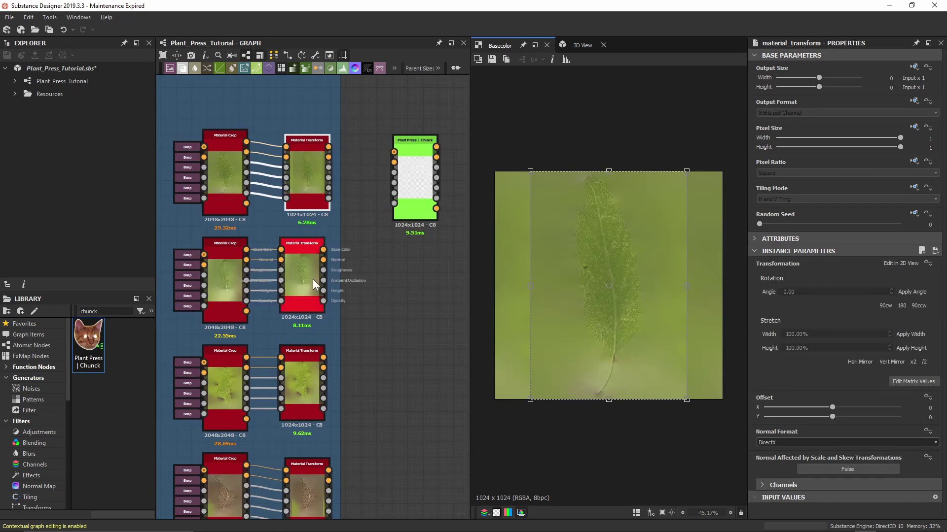
Preview the Material Transforms' leaf, Normal and Roughness outputs
double_click(306, 274)
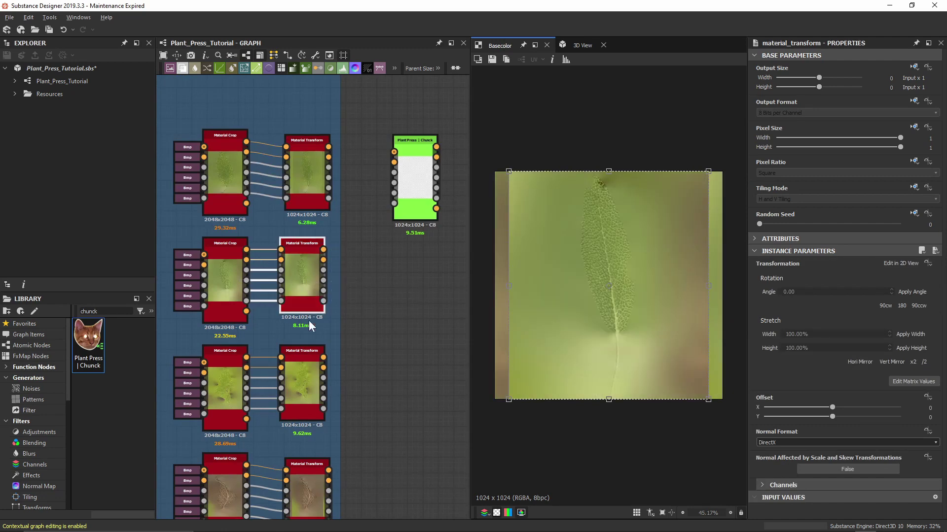
double_click(308, 376)
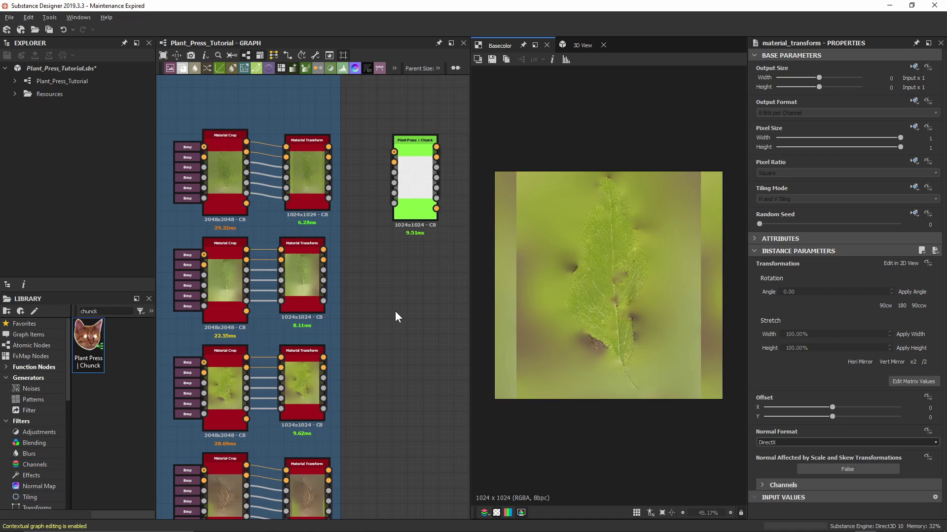
double_click(324, 260)
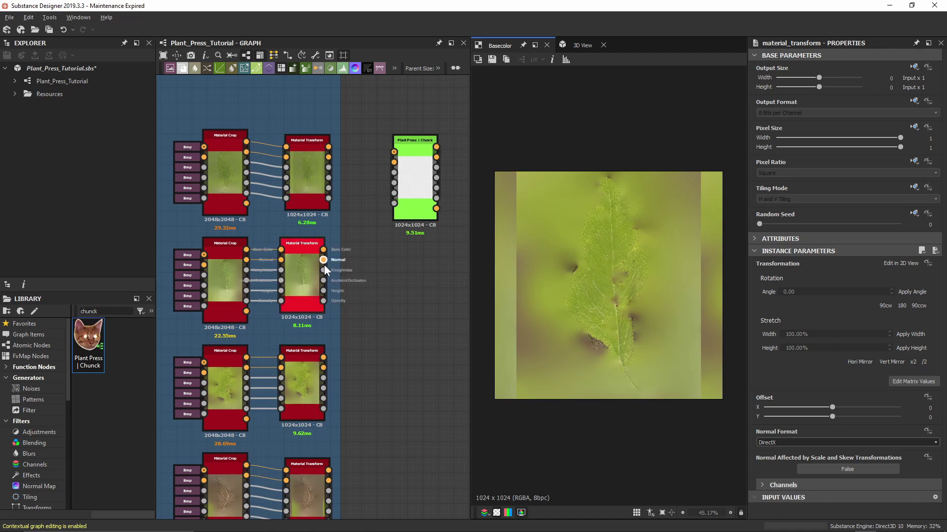
double_click(326, 270)
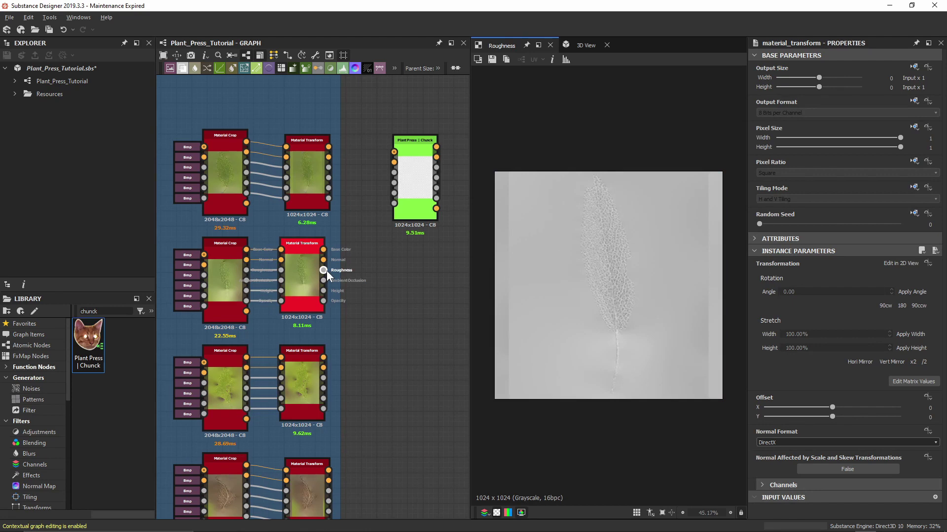
Select the Plant Press node, preview its base colour and expand its Channels list
left_click(410, 172)
scroll(406, 162, "up", 2)
double_click(400, 177)
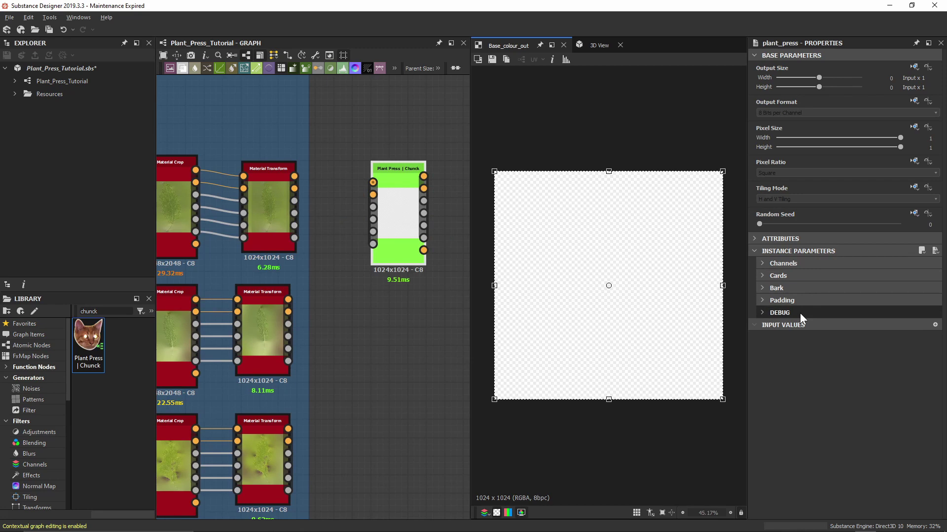
left_click(782, 264)
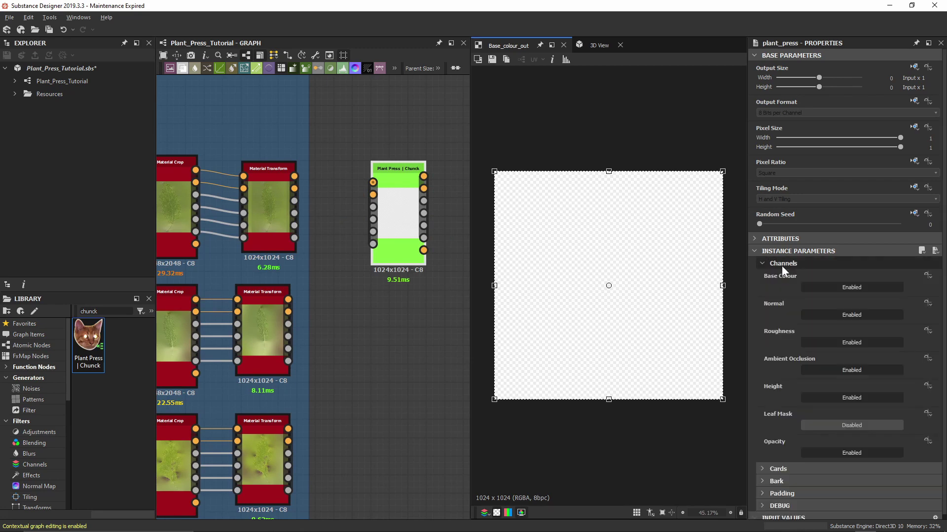
scroll(430, 280, "up", 3)
middle_click_drag(350, 262, 349, 316)
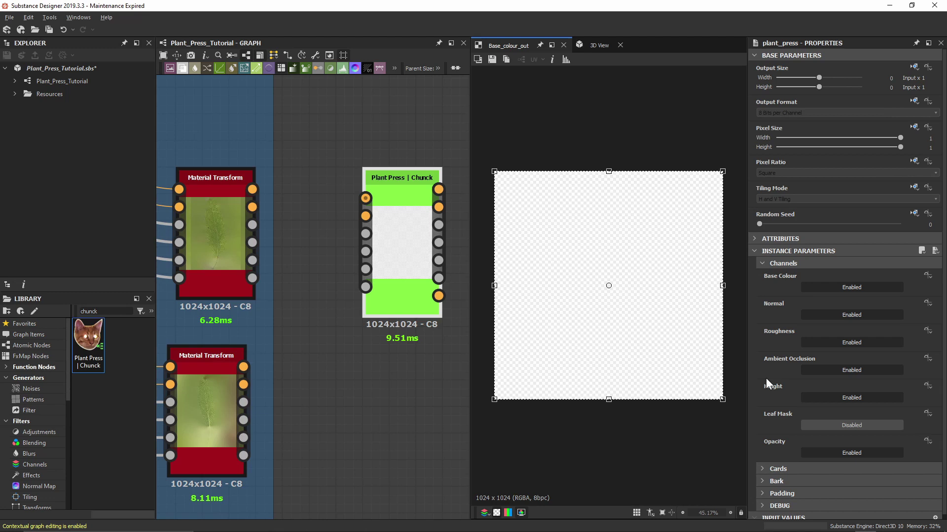
Wire the top Material Transform's outputs into every Plant Press | Chunck input
left_click(773, 265)
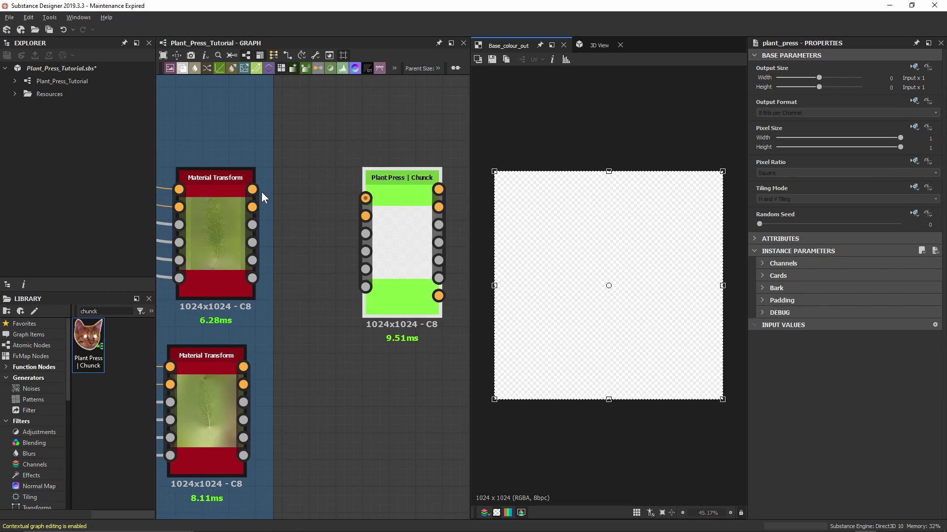
left_click_drag(253, 190, 357, 200, "shift")
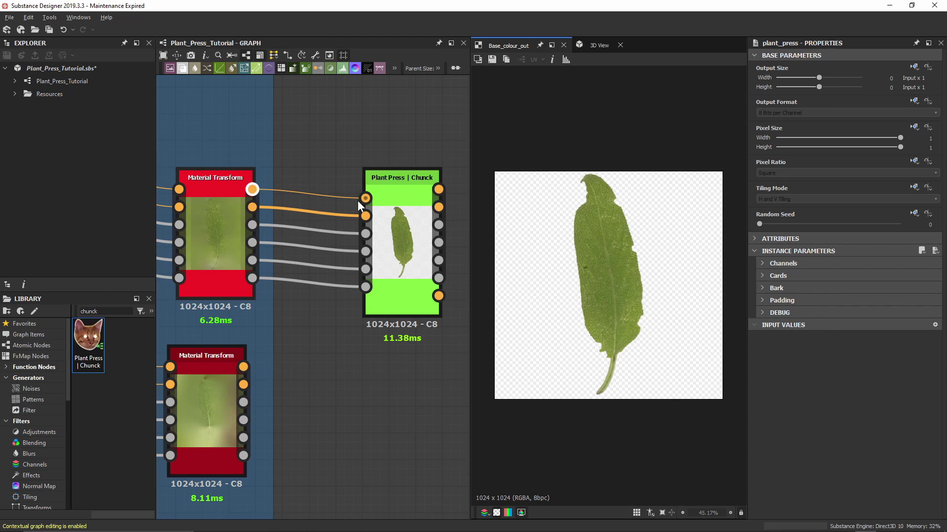
left_click(401, 264)
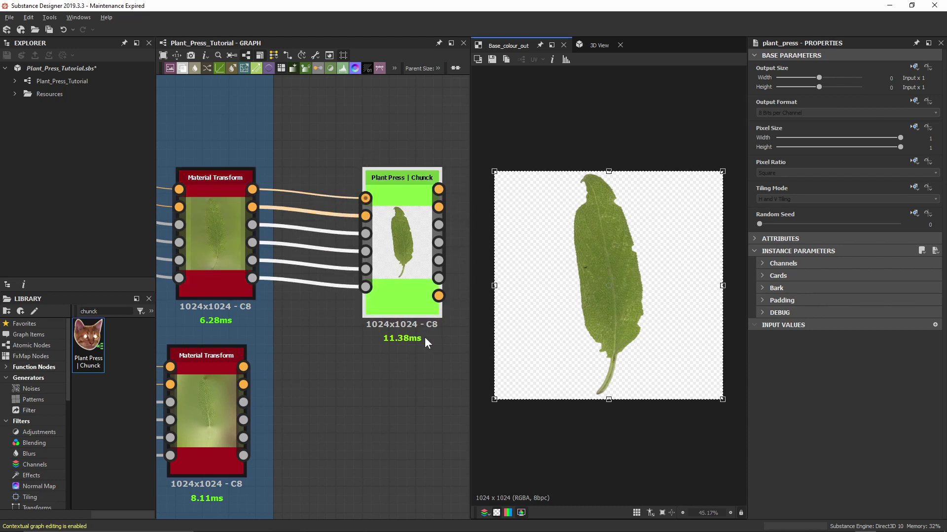
left_click(763, 277)
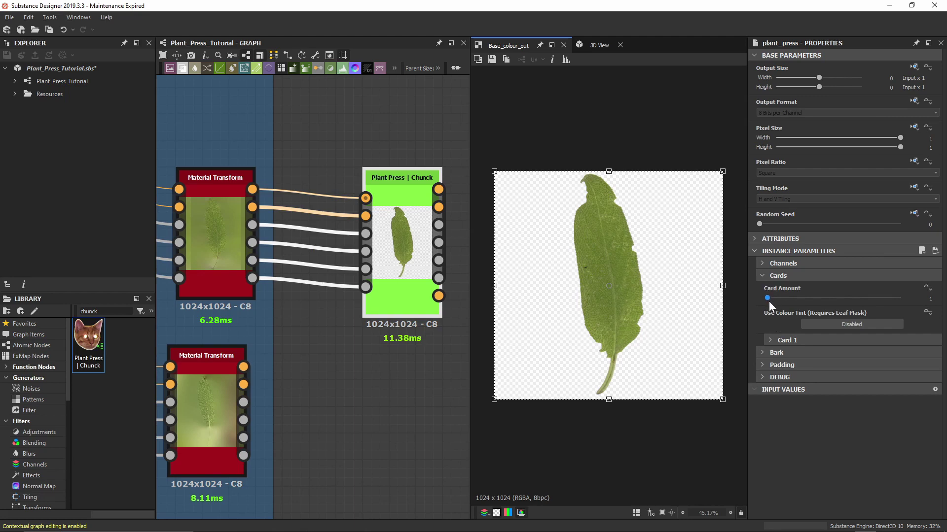
Raise the card amount to 4 and wire the other three leaf transforms into Cards 2–4
left_click_drag(768, 300, 889, 286)
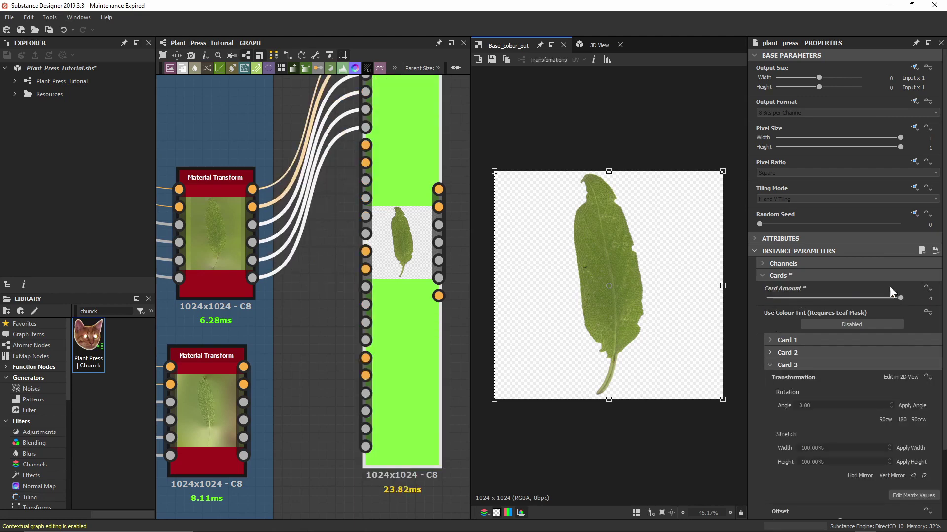
scroll(386, 335, "down", 5)
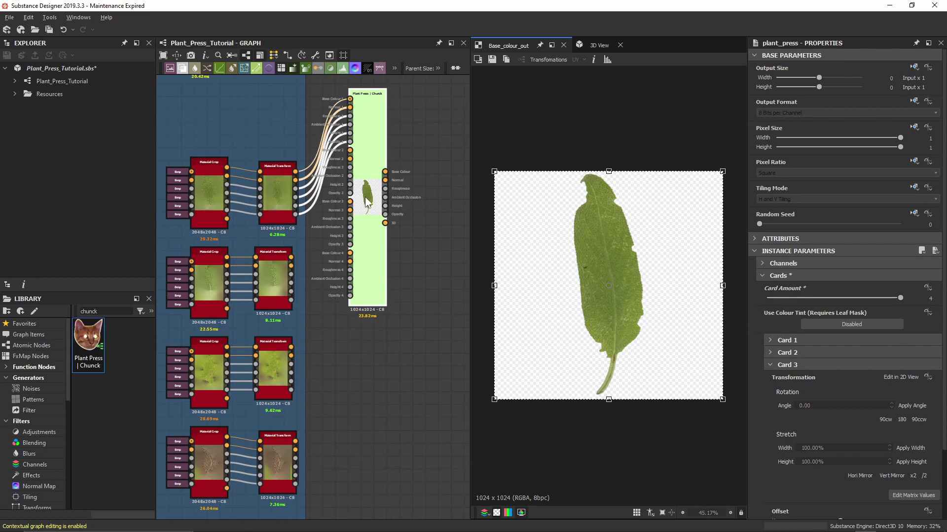
left_click_drag(365, 197, 367, 295)
left_click_drag(292, 256, 346, 249, "shift")
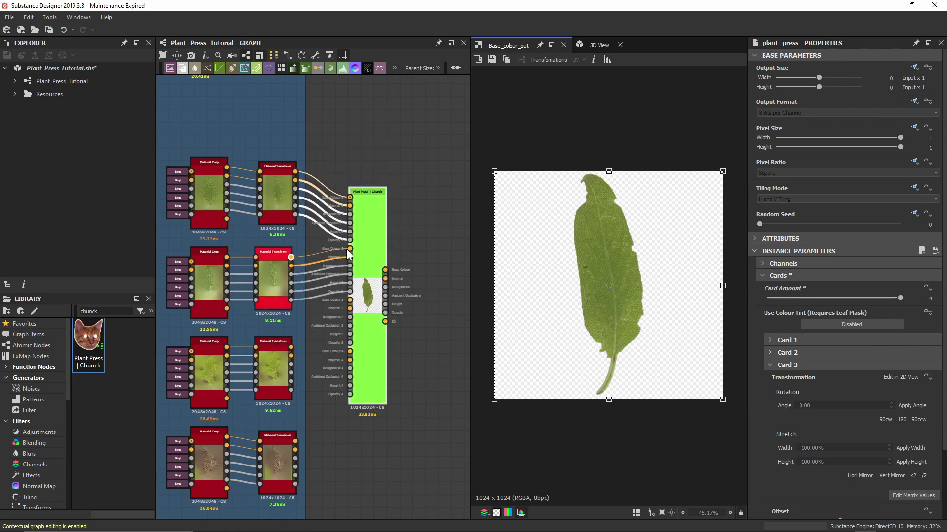
left_click_drag(293, 348, 344, 303, "shift")
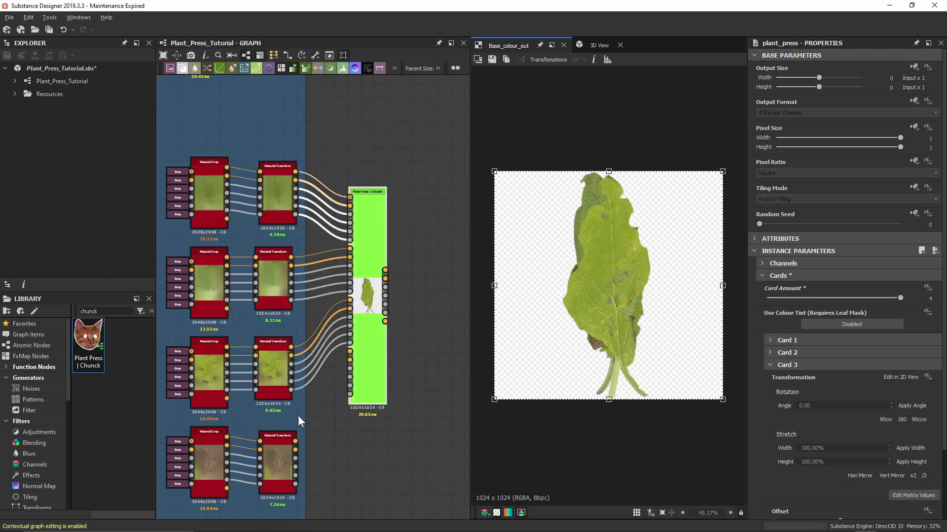
left_click_drag(294, 441, 391, 381, "shift")
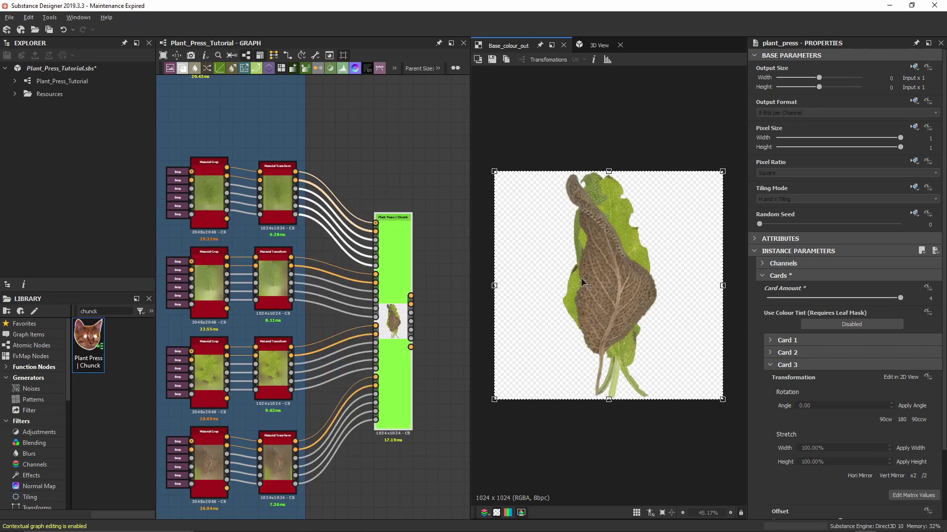
Preview the combined normal, roughness and ambient occlusion outputs
scroll(404, 301, "up", 3)
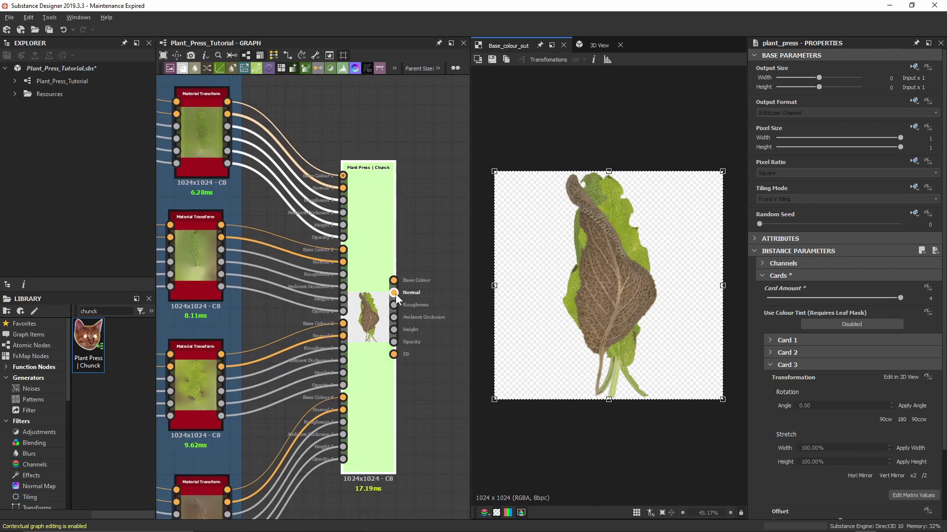
double_click(395, 294)
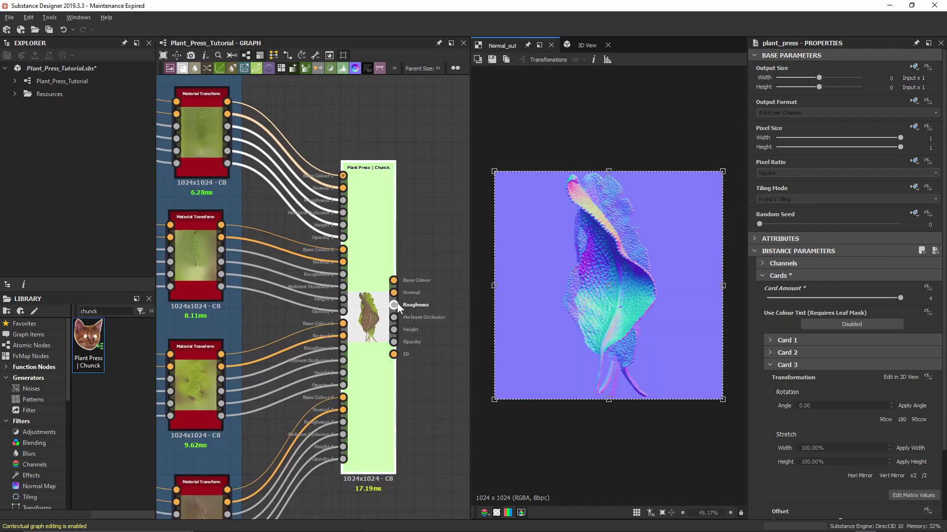
double_click(394, 305)
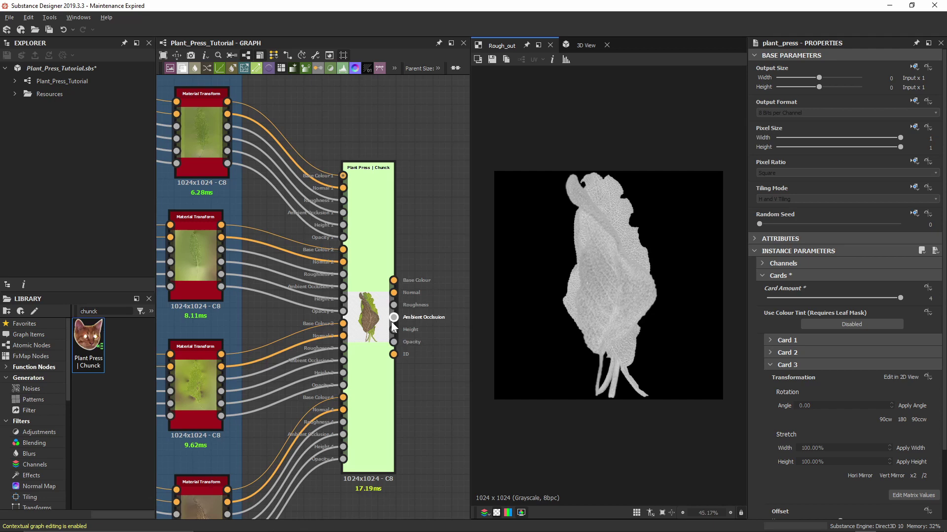
double_click(392, 320)
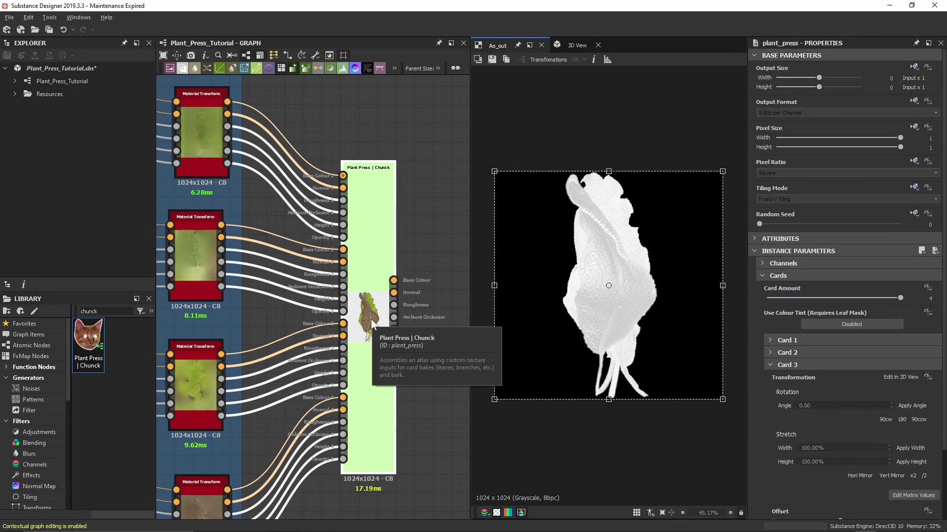
Shrink Card 1's leaf and move it to the upper left of the atlas
left_click(770, 367)
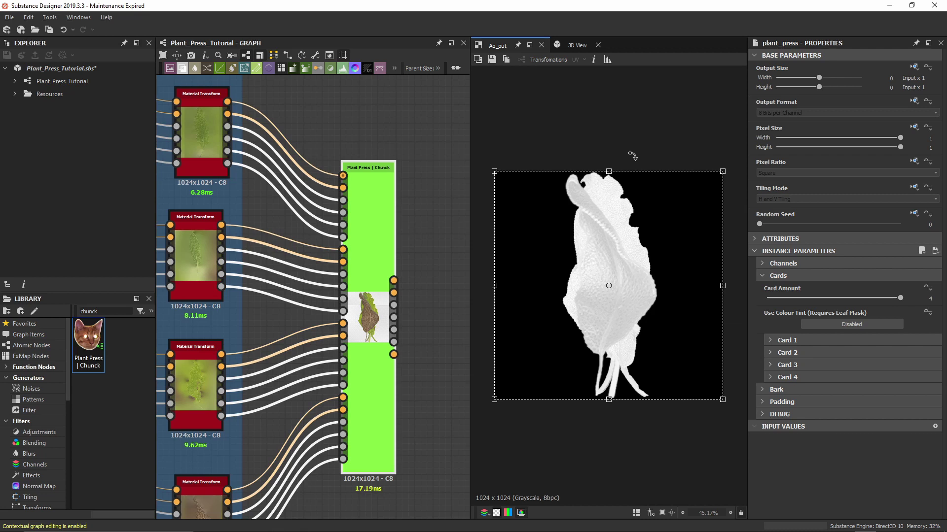
left_click_drag(663, 267, 605, 269)
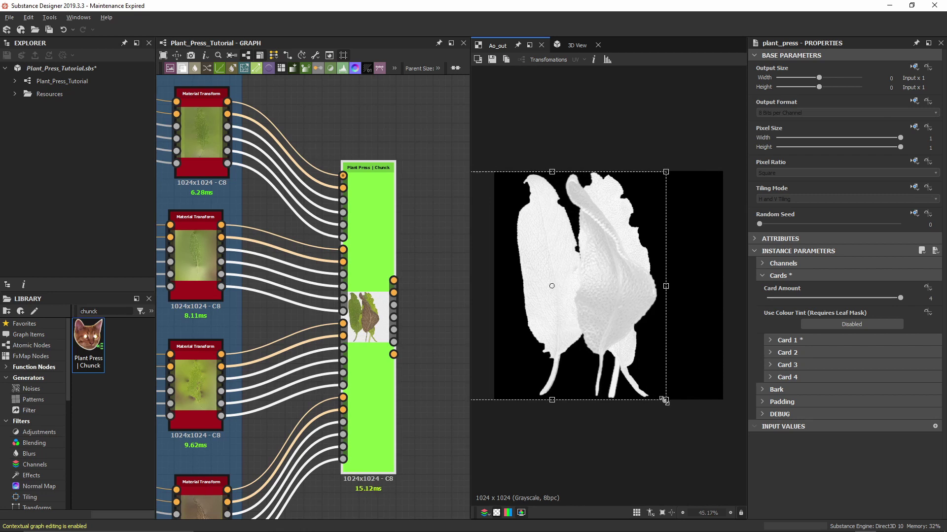
left_click_drag(663, 400, 544, 232)
left_click_drag(593, 186, 603, 229)
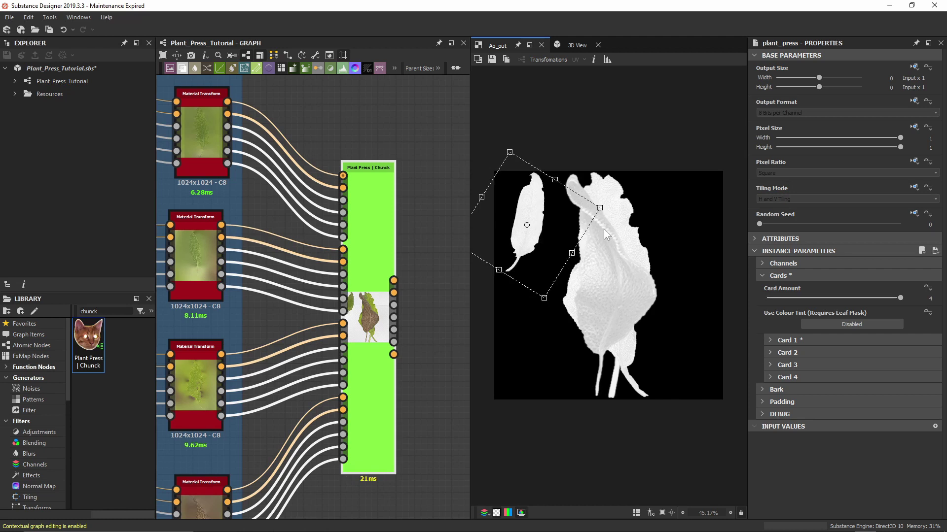
key("ctrl+z")
key("ctrl+z")
key("ctrl+z")
key("ctrl+z")
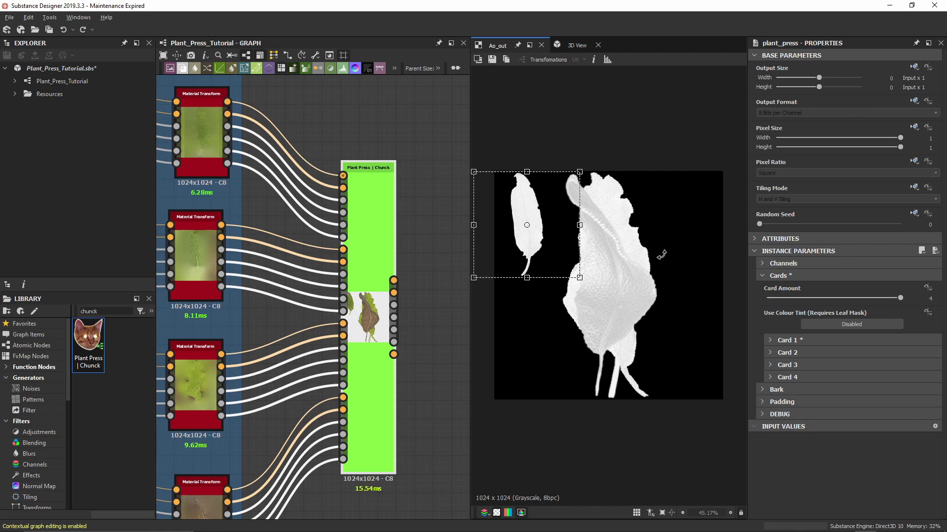
Shrink Card 2's leaf toward the bottom-left in the 2D view
left_click(773, 352)
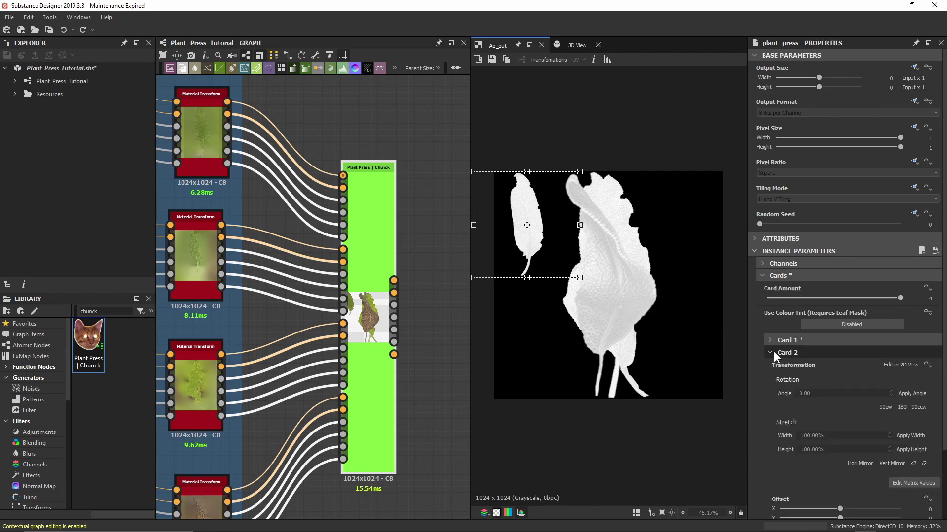
scroll(773, 351, "down", 2)
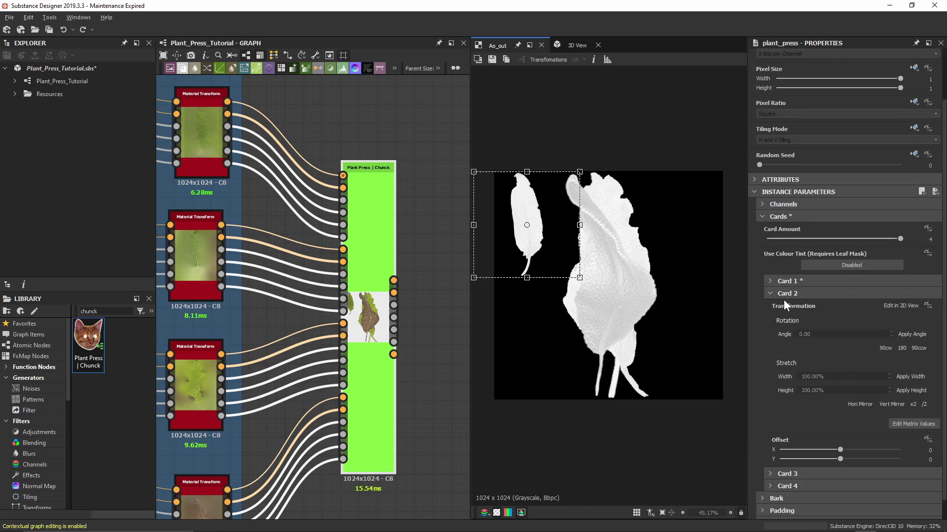
left_click(885, 308)
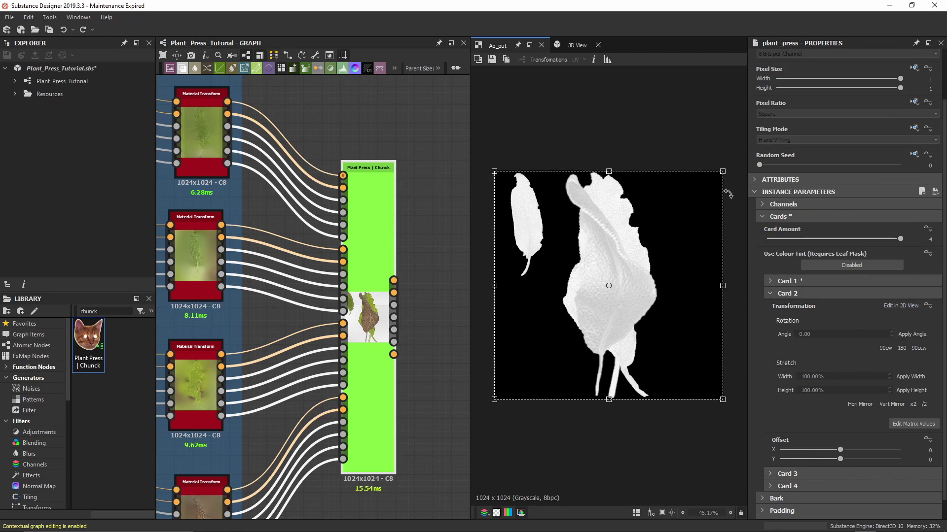
left_click_drag(722, 171, 566, 310)
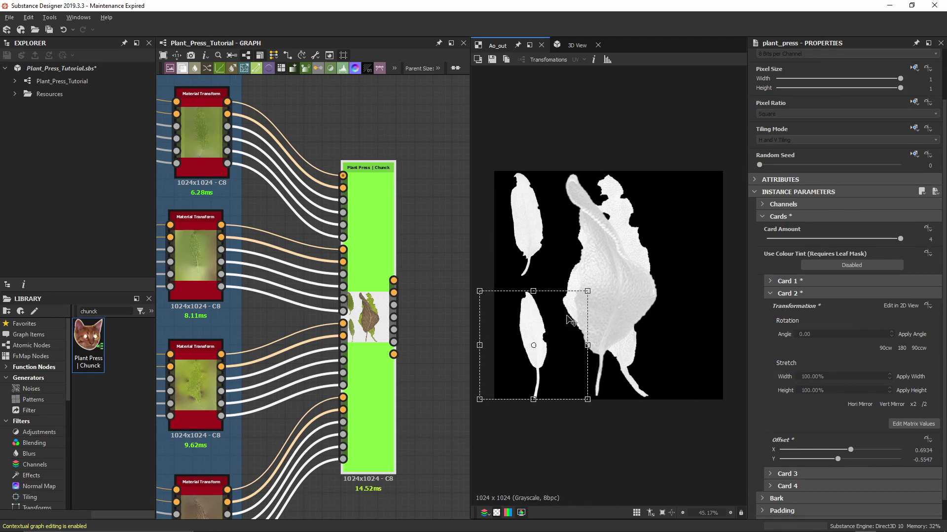
left_click(786, 293)
Shrink Card 3's large leaf and start placing Card 4 in the 2D view
left_click(797, 365)
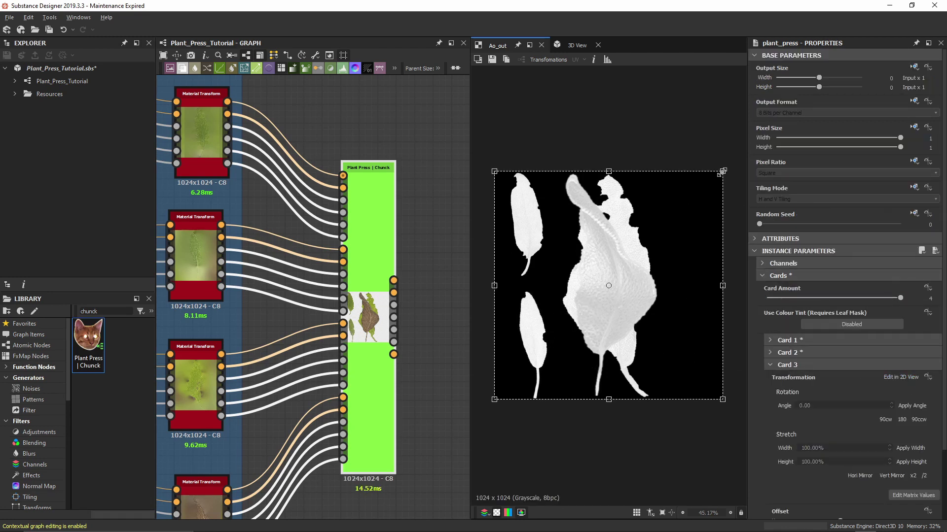
left_click_drag(722, 172, 613, 241)
left_click(781, 366)
left_click(788, 376)
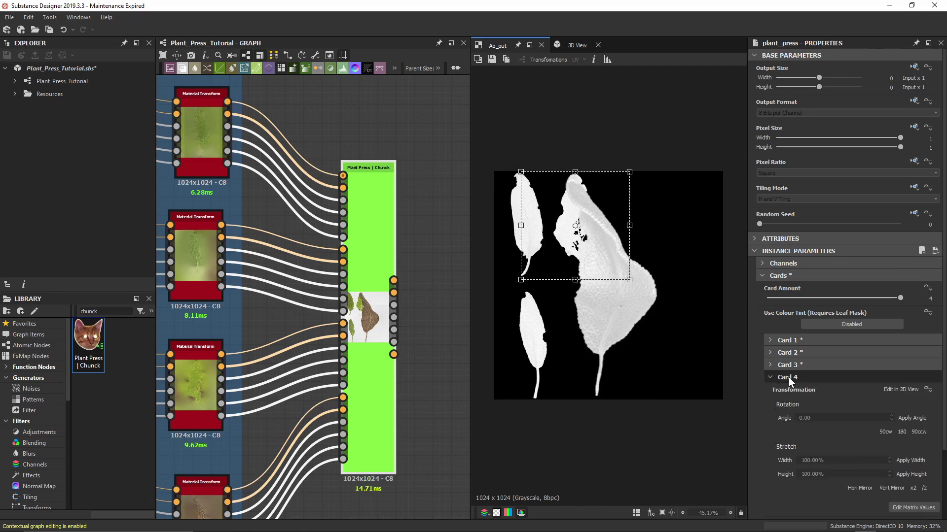
left_click(888, 386)
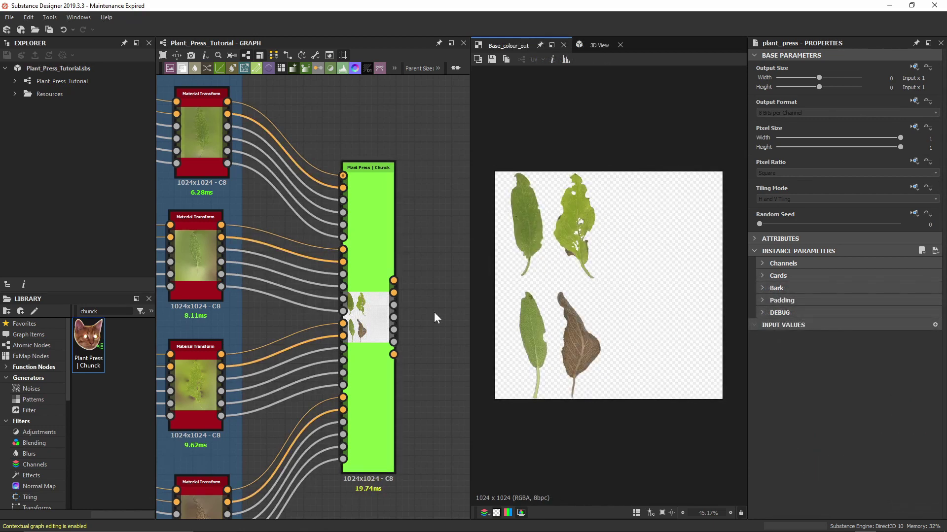
double_click(394, 292)
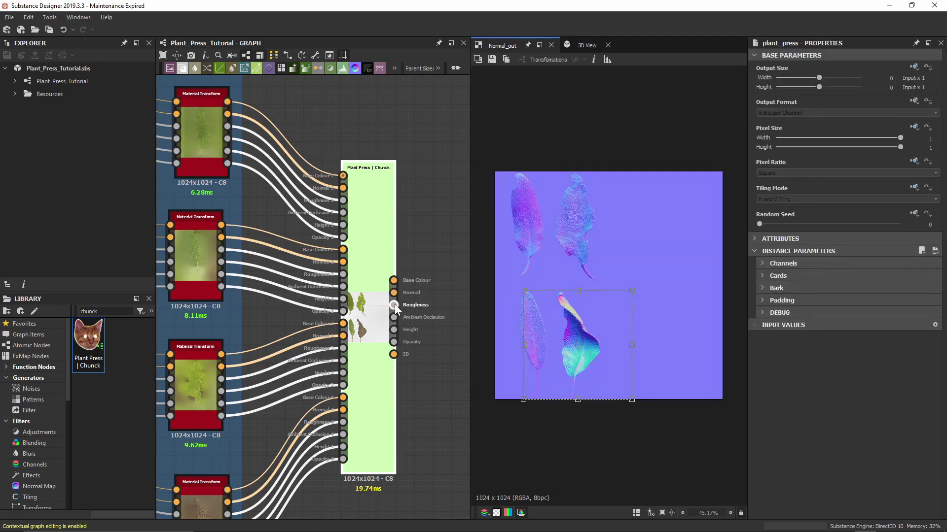
double_click(394, 305)
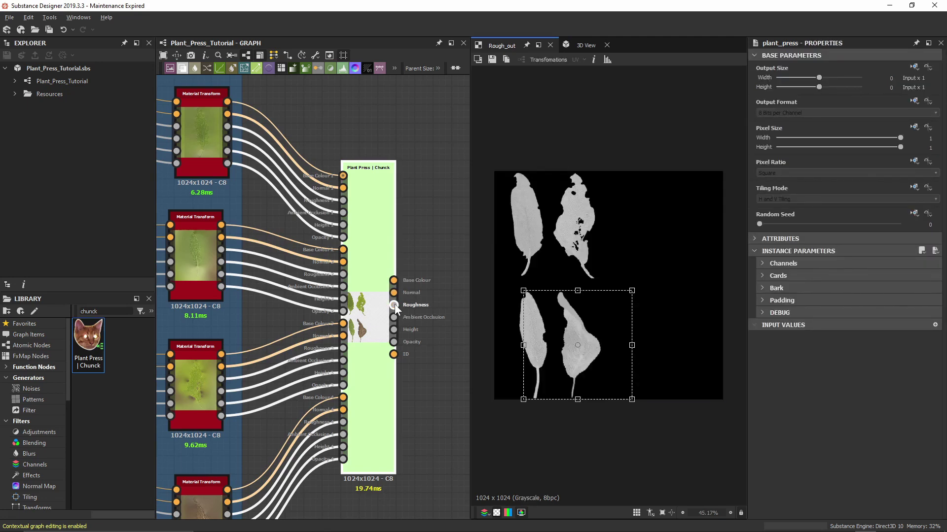
double_click(394, 317)
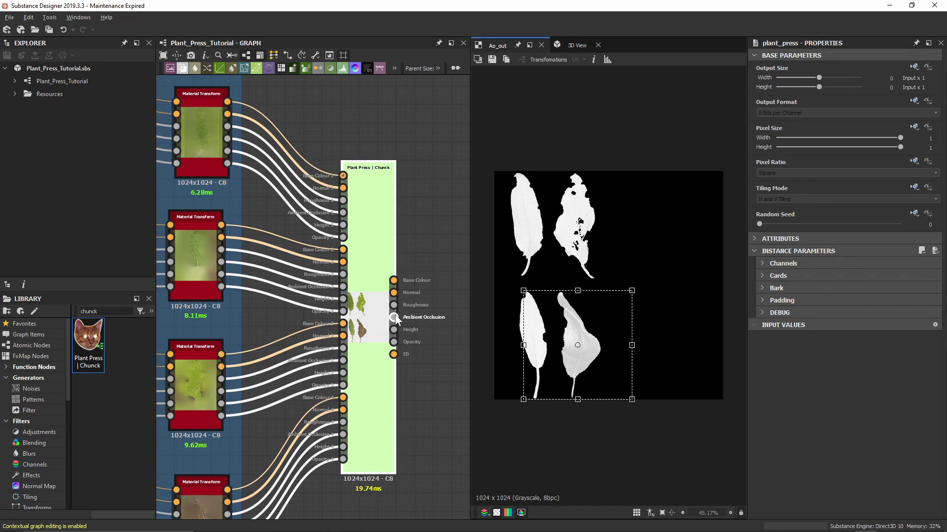
double_click(393, 281)
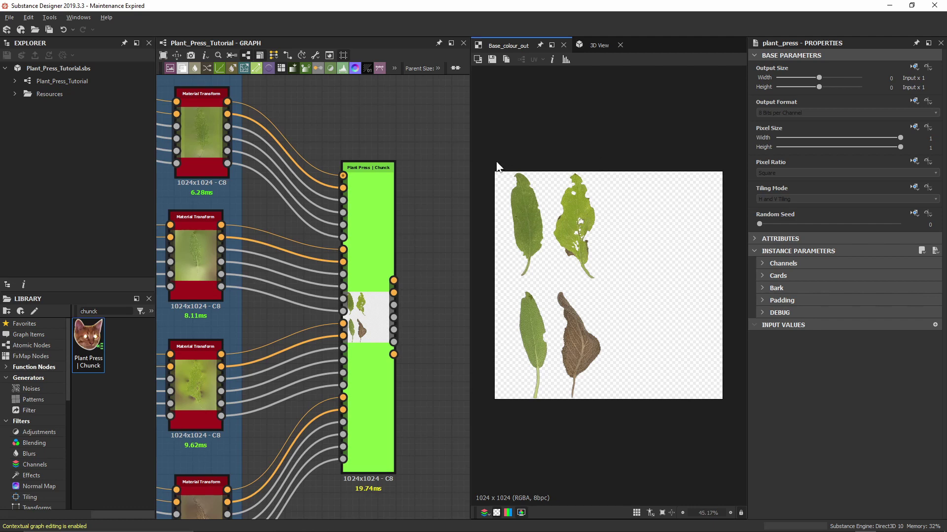
Enable Include Bark Strip in the Plant Press node's Bark settings
left_click(374, 235)
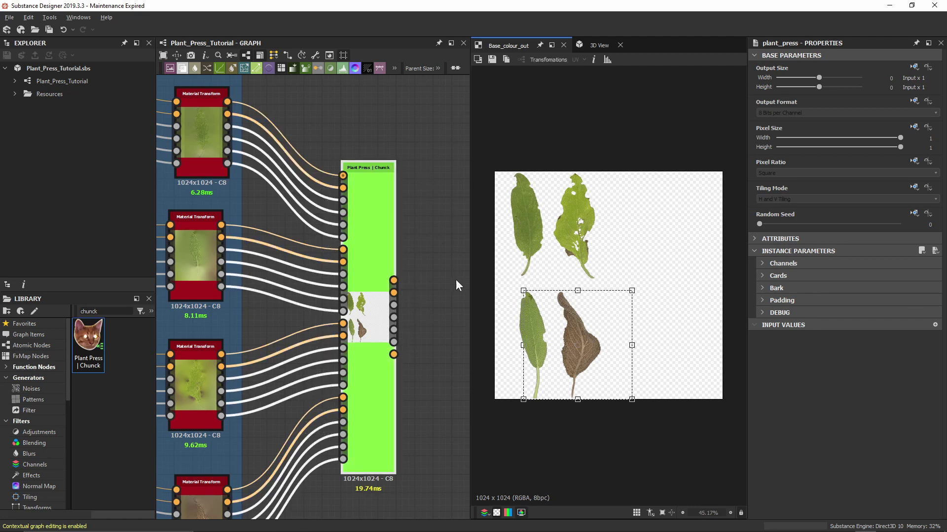
left_click(782, 289)
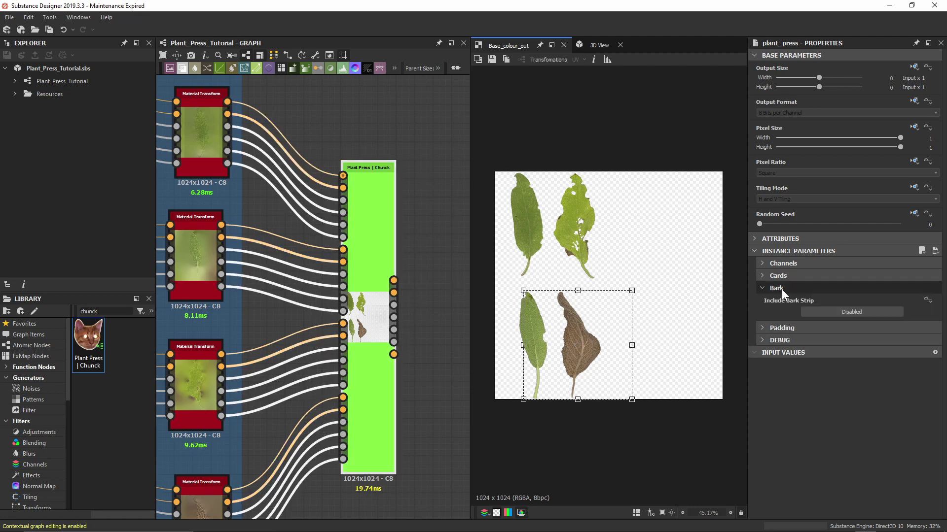
left_click(818, 308)
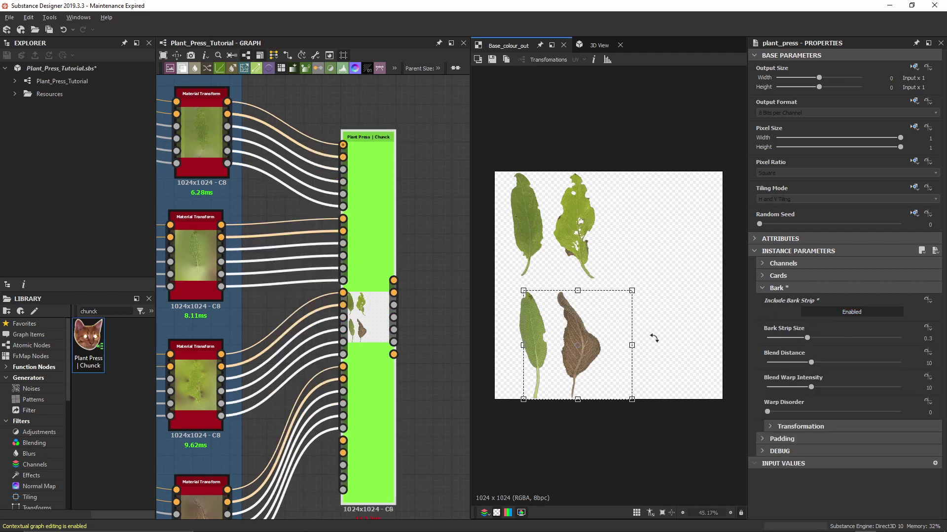
Pan the graph down to bring the Bark node group into view
middle_click_drag(437, 391, 430, 329)
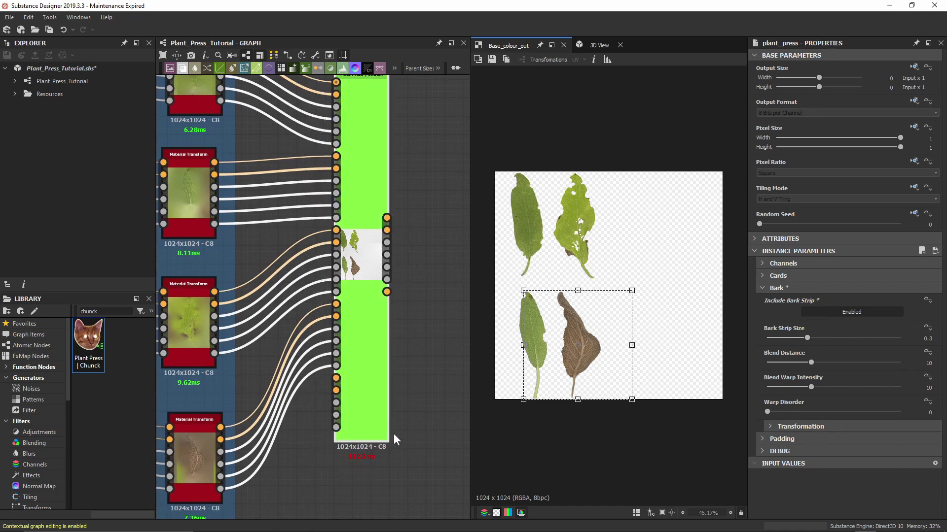
middle_click_drag(393, 434, 381, 464)
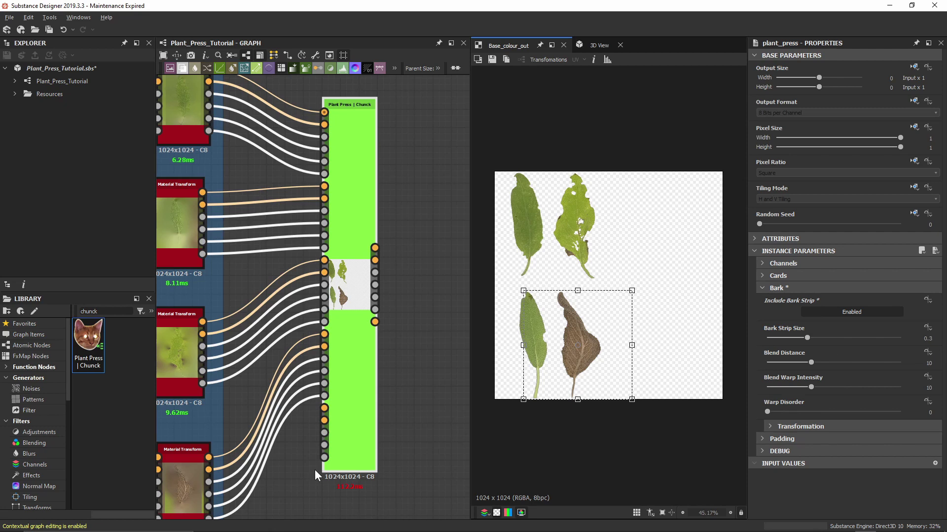
scroll(315, 469, "down", 1)
middle_click_drag(323, 383, 361, 218)
Connect the Bark Material Transform outputs to the Plant Press Bark inputs and preview the atlas
middle_click_drag(351, 416, 386, 264)
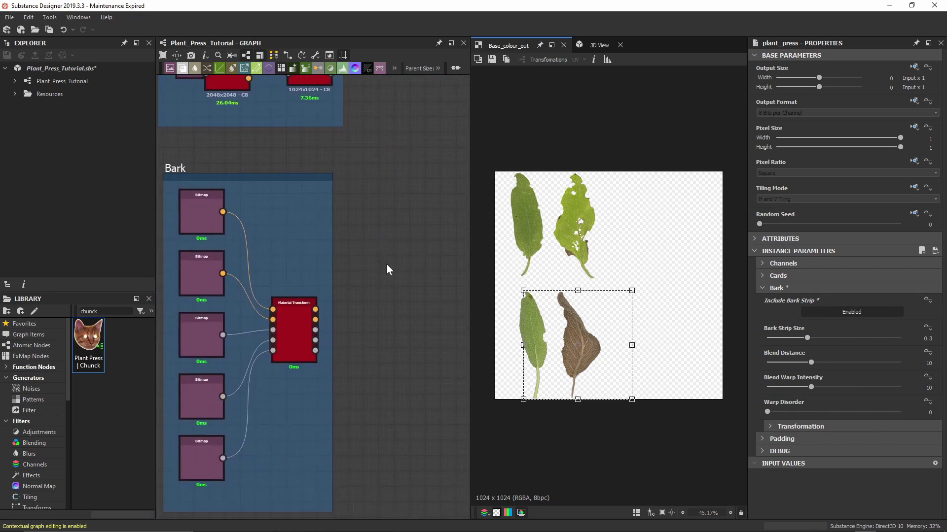
double_click(297, 329)
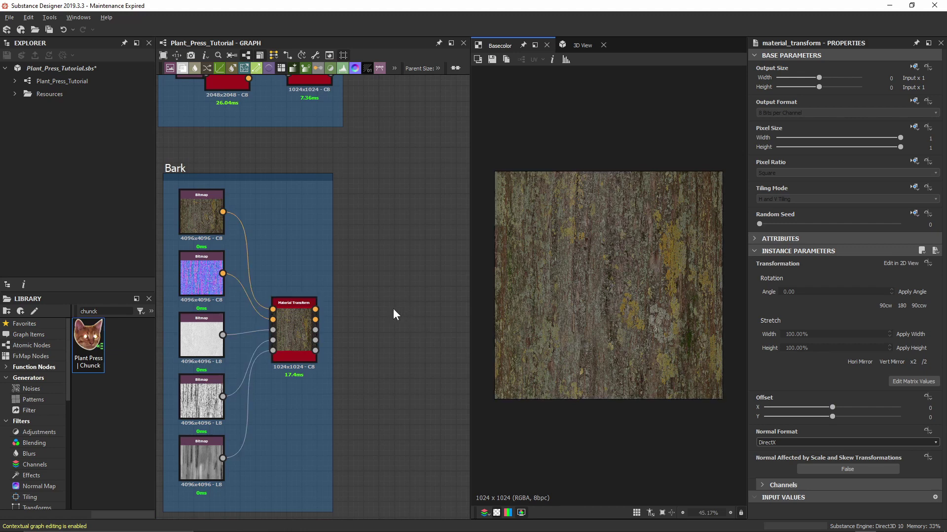
left_click_drag(321, 306, 275, 268)
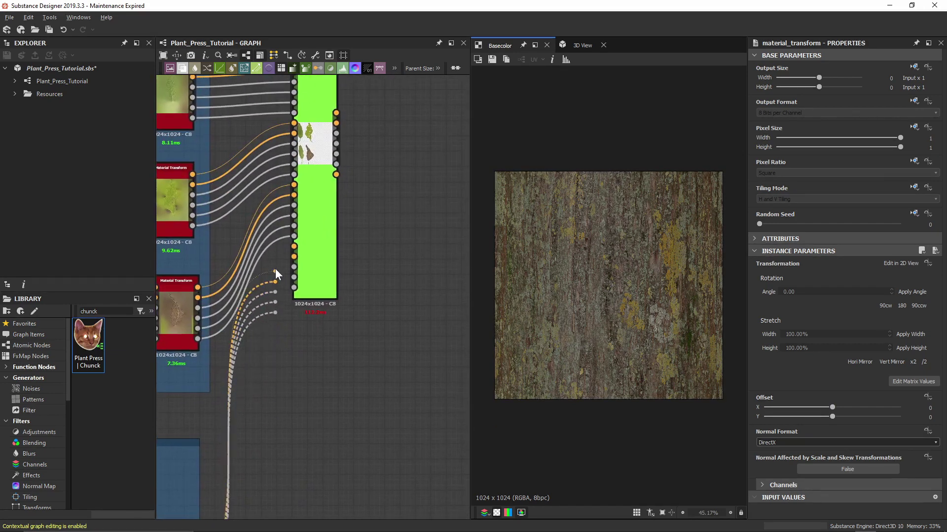
double_click(323, 143)
middle_click_drag(375, 153, 382, 281)
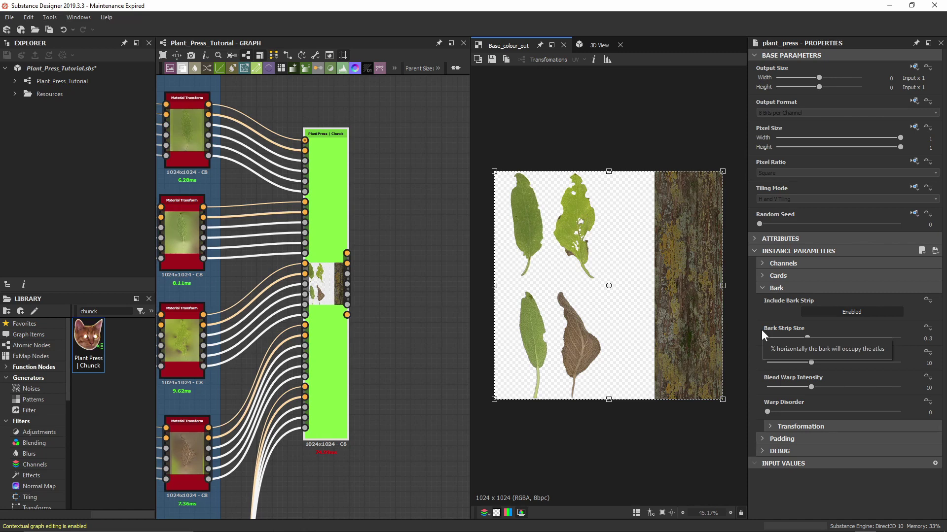
Adjust the Bark Strip Size slider and check the atlas tiling in the 2D view
left_click_drag(806, 336, 833, 339)
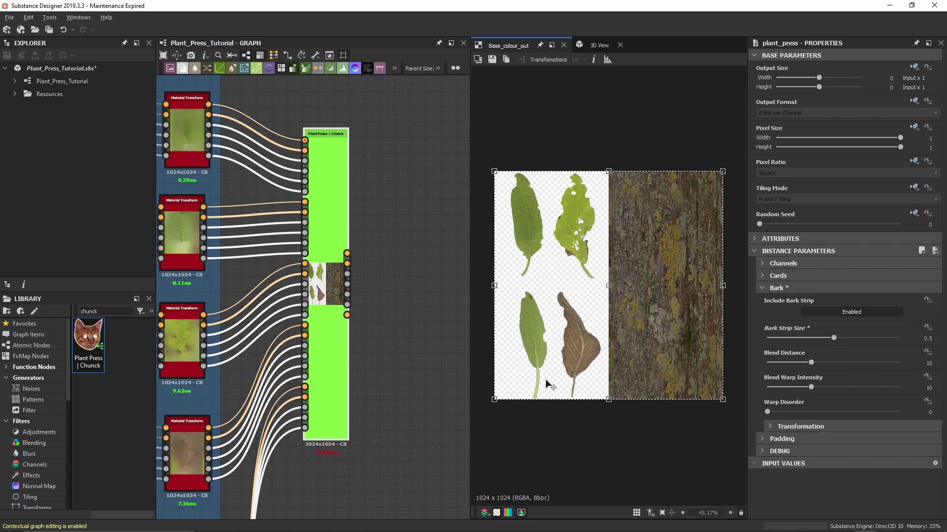
scroll(620, 348, "up", 5)
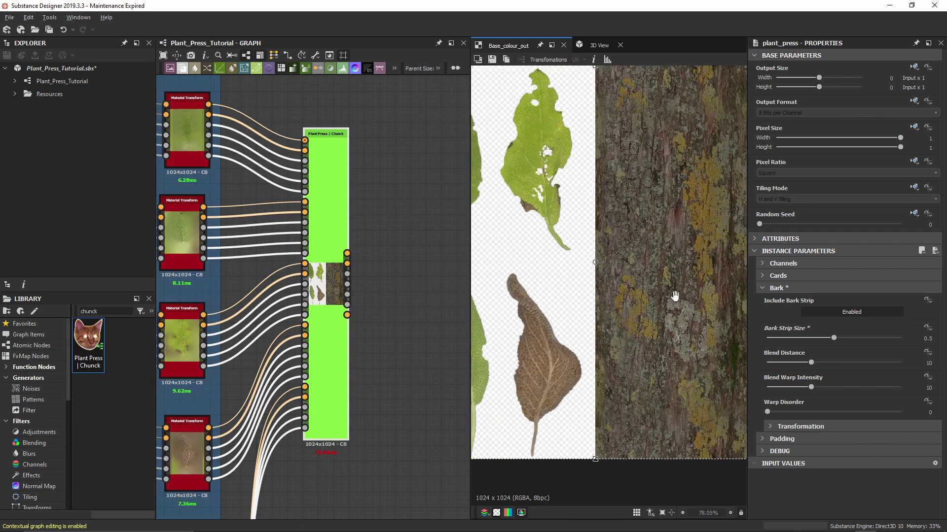
middle_click_drag(614, 324, 607, 311)
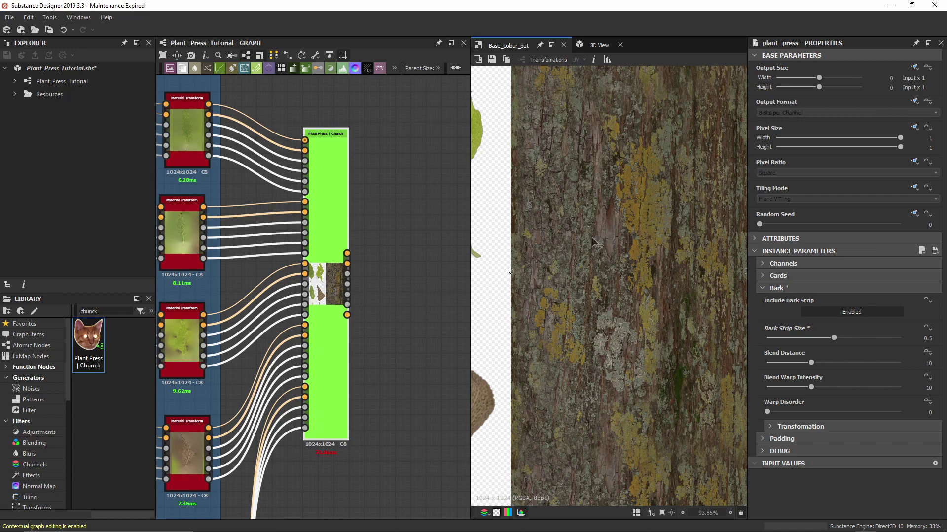
left_click_drag(832, 337, 810, 331)
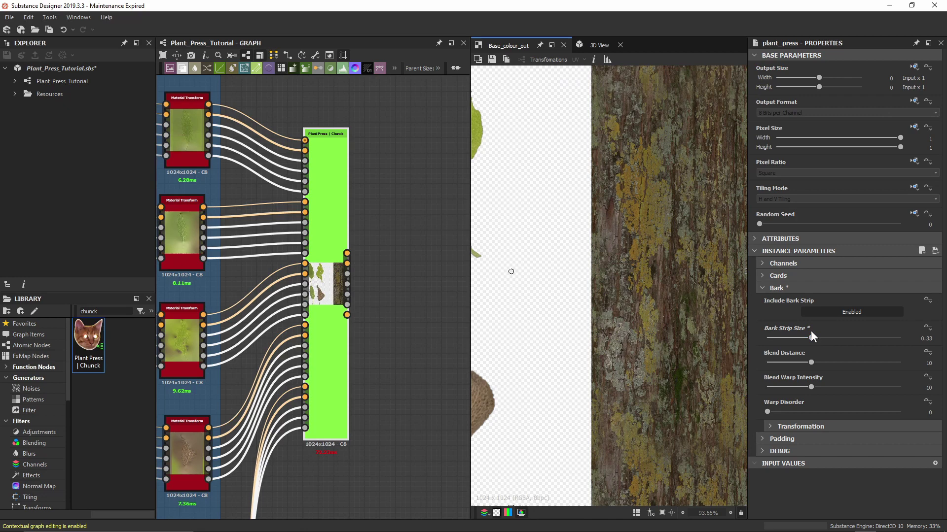
key("f")
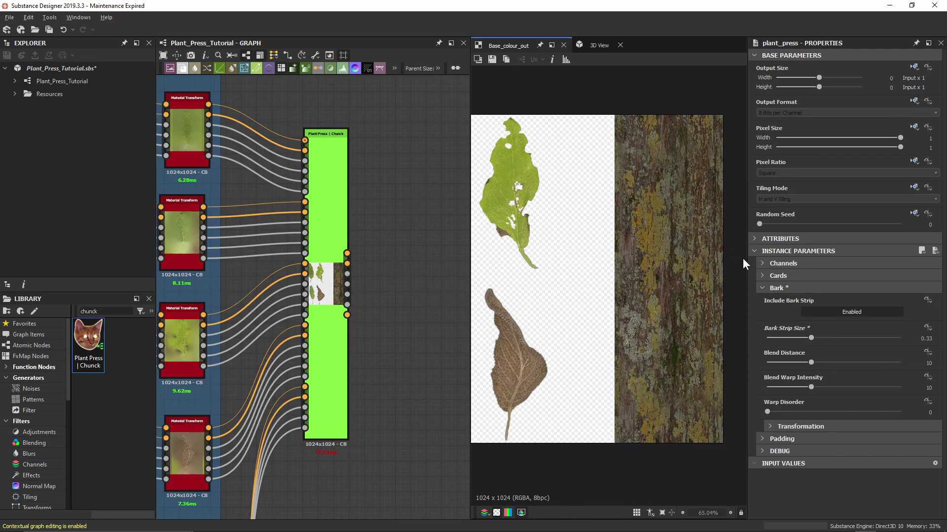
key("t")
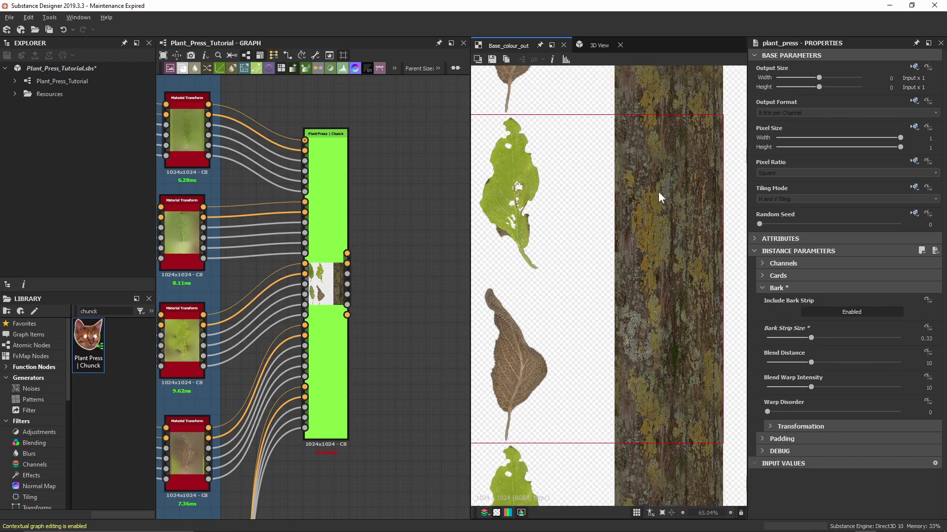
scroll(626, 102, "up", 5)
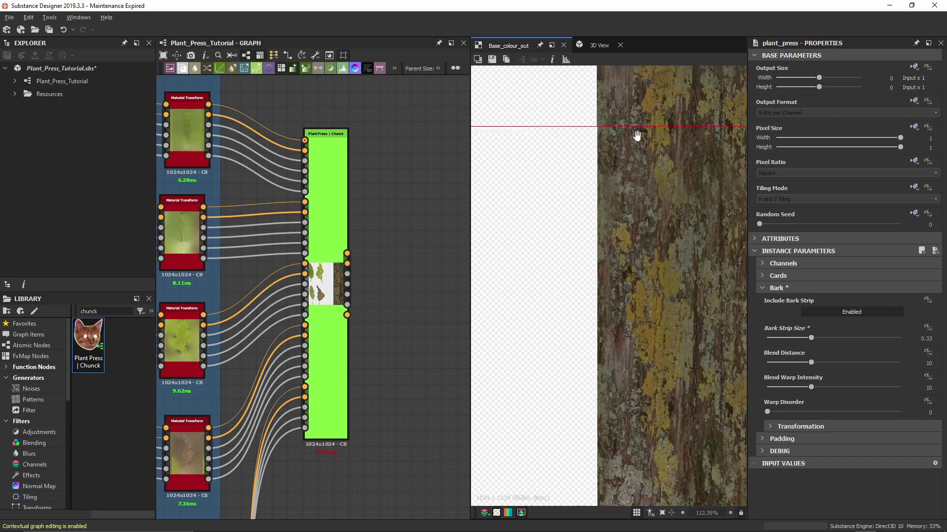
scroll(560, 311, "down", 2)
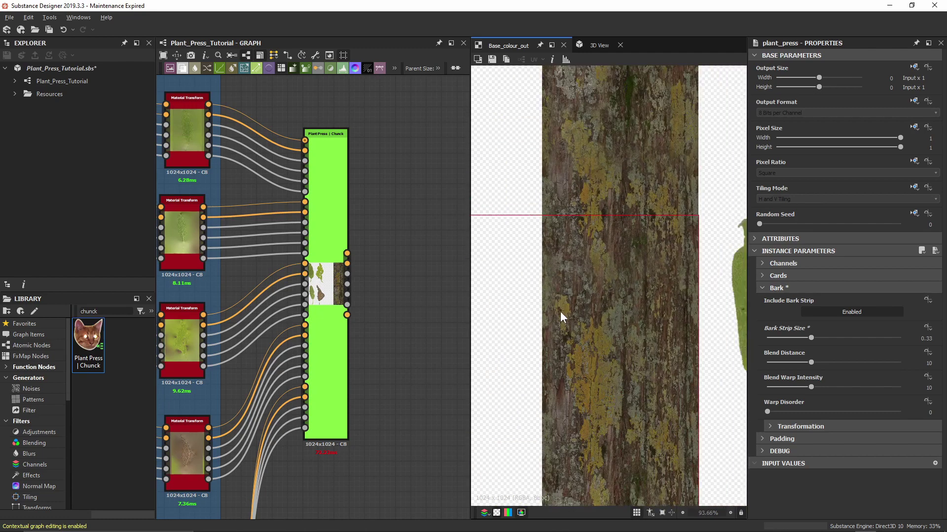
middle_click_drag(560, 312, 628, 255)
scroll(607, 265, "down", 3)
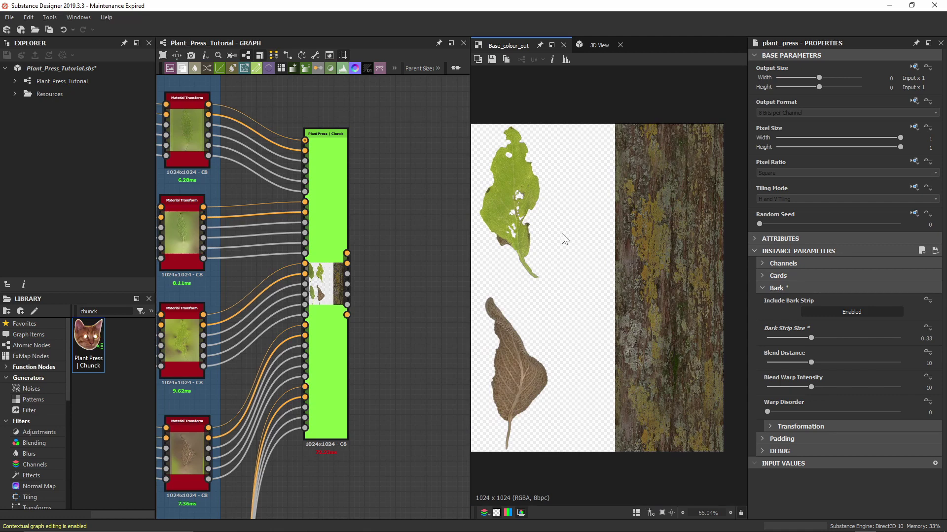
Set Bark Strip Size to exactly 0.5
left_click(810, 337)
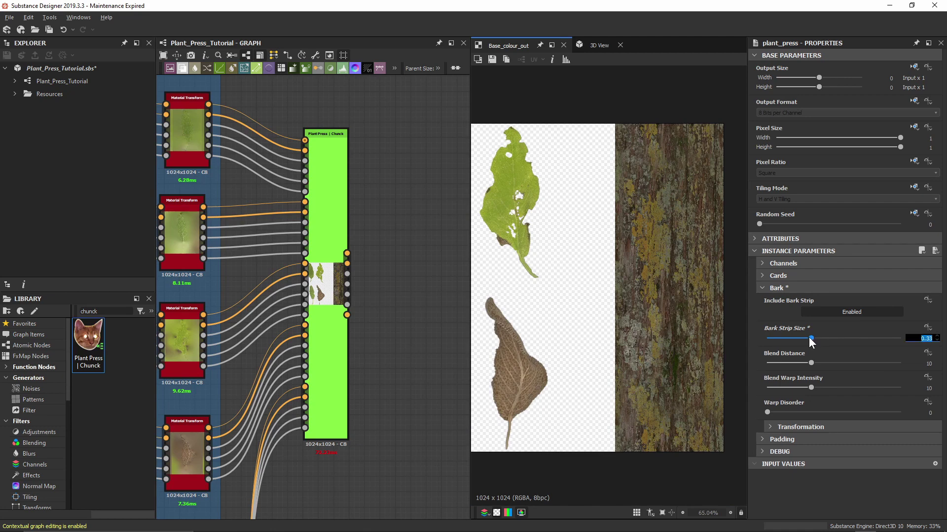
type("0.5")
key("Return")
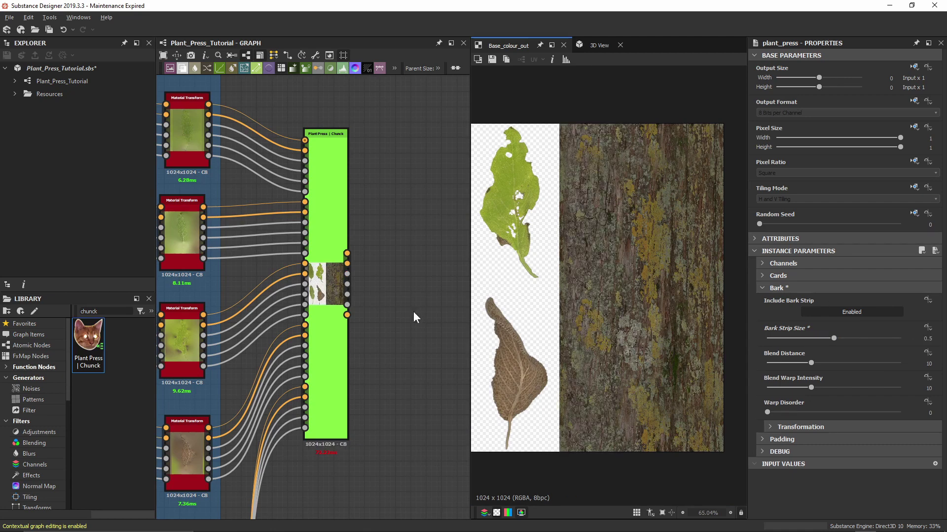
Set bark Blend Distance to 30, Blend Warp Intensity to 30 and Warp Disorder to 0.27
left_click_drag(814, 362, 917, 341)
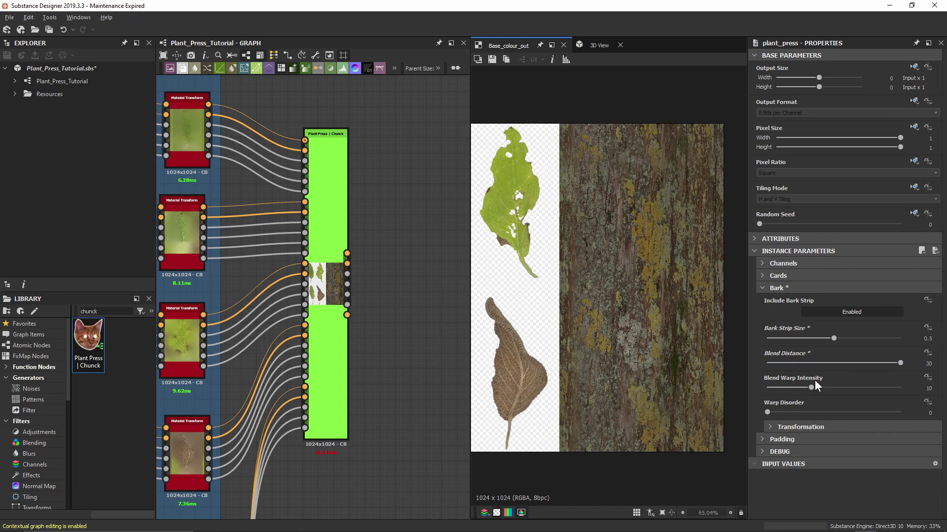
left_click_drag(815, 386, 829, 368)
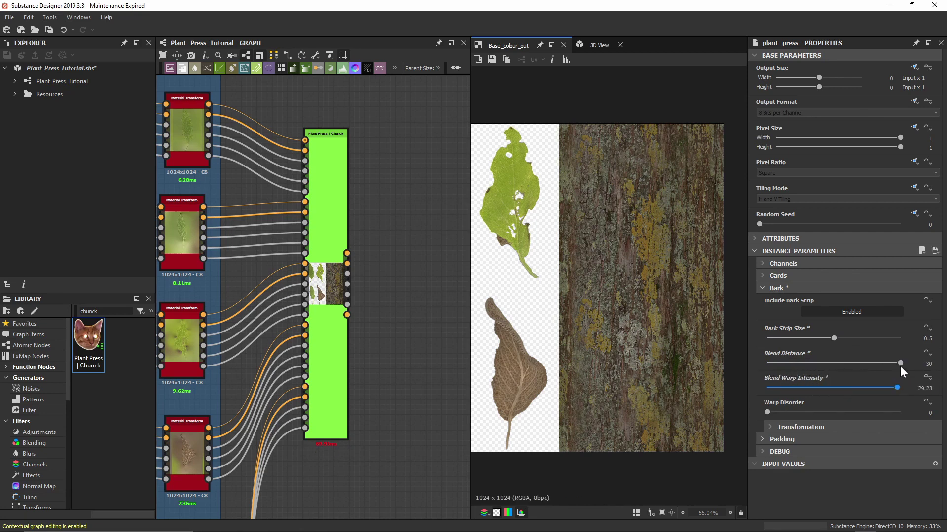
left_click_drag(900, 367, 901, 369)
left_click_drag(775, 412, 804, 401)
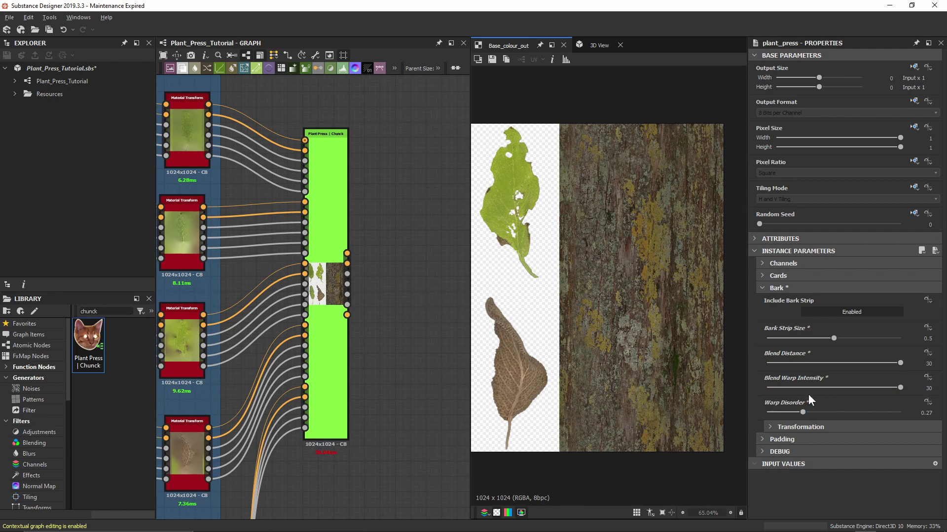
Offset the bark texture within its strip using the Transformation gizmo in the 2D view
left_click(768, 427)
scroll(768, 425, "down", 3)
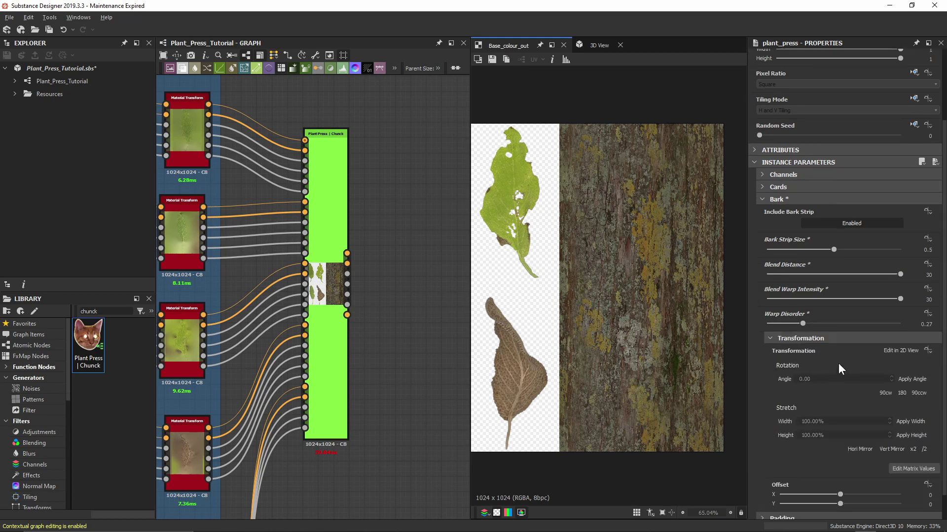
left_click(892, 351)
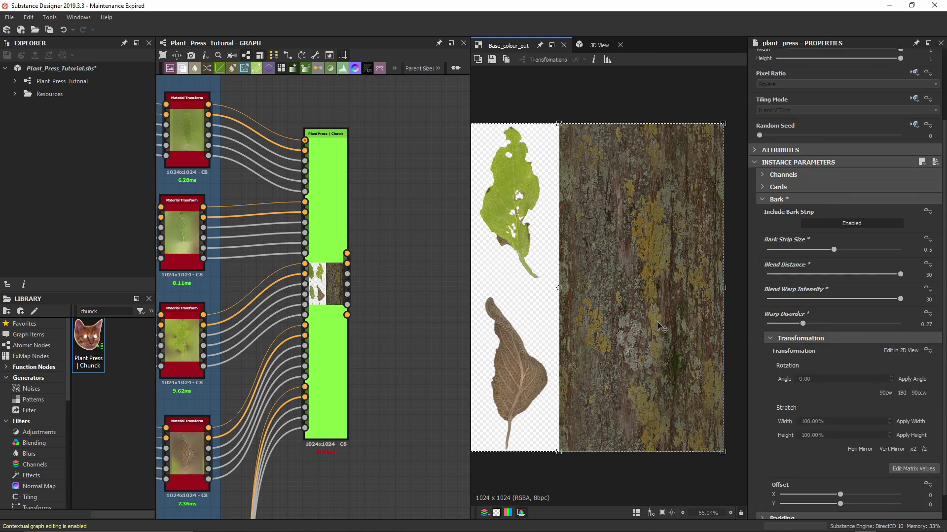
left_click_drag(661, 324, 685, 323)
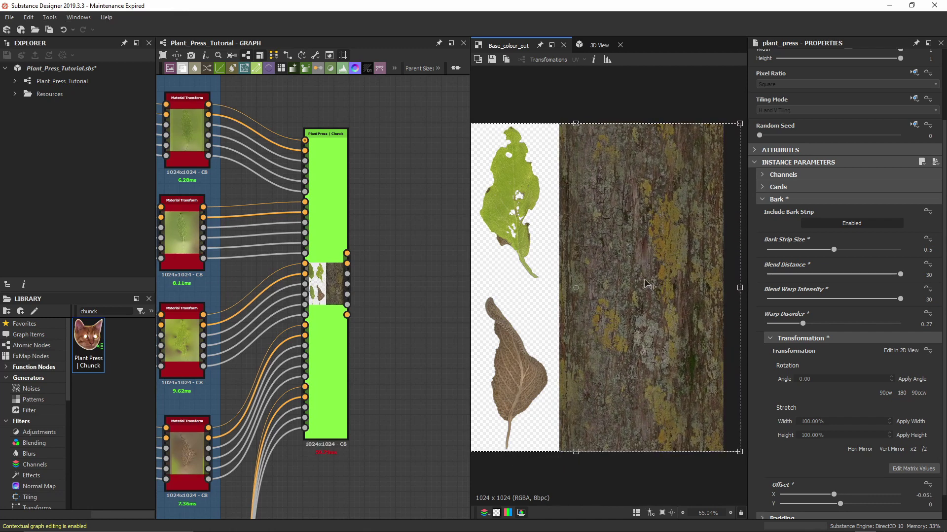
left_click_drag(643, 225, 623, 218)
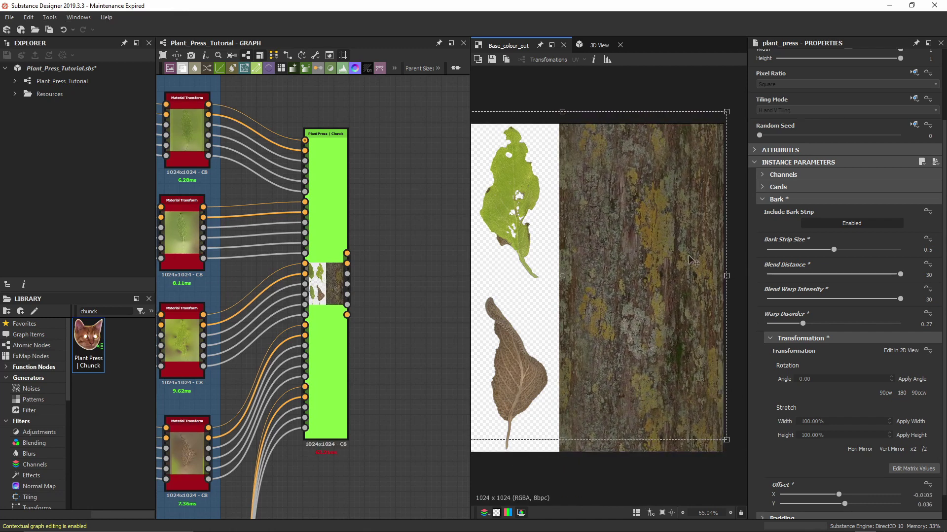
mouse_move(727, 275)
left_mouse_down()
mouse_move(662, 277)
mouse_move(713, 275)
left_mouse_up()
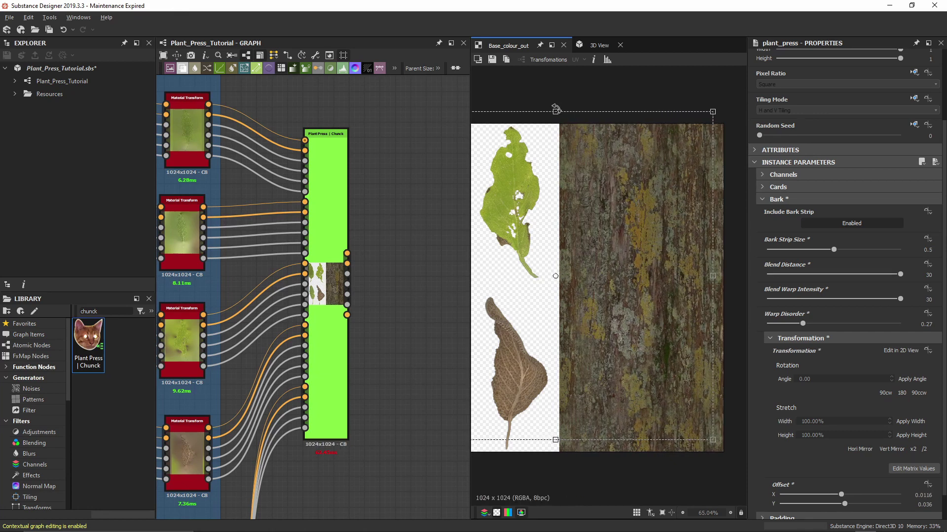
mouse_move(555, 112)
left_mouse_down()
mouse_move(560, 196)
mouse_move(573, 116)
left_mouse_up()
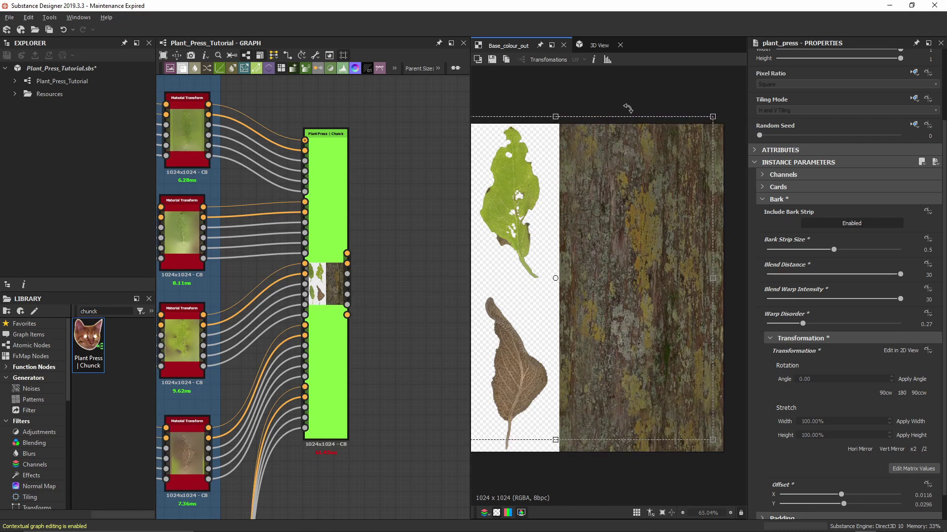
Rotate the bark texture and preview the whole atlas's Normal output
mouse_move(626, 93)
left_mouse_down()
mouse_move(646, 95)
mouse_move(682, 123)
mouse_move(698, 183)
mouse_move(623, 94)
left_mouse_up()
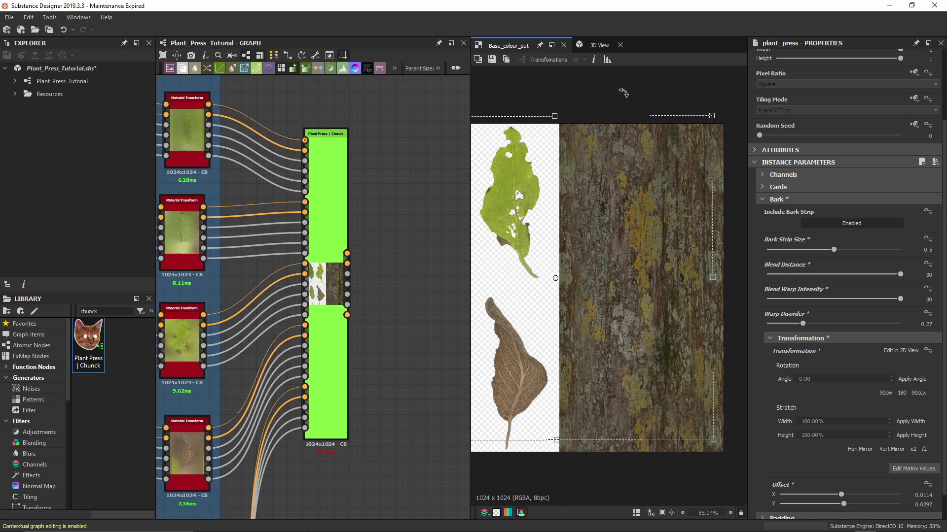
key("f")
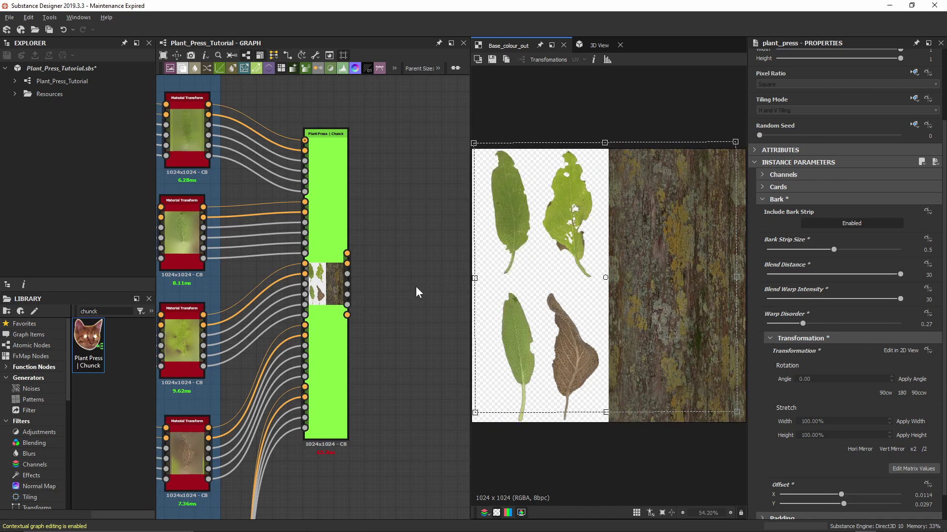
key("2")
left_click_drag(588, 113, 608, 105)
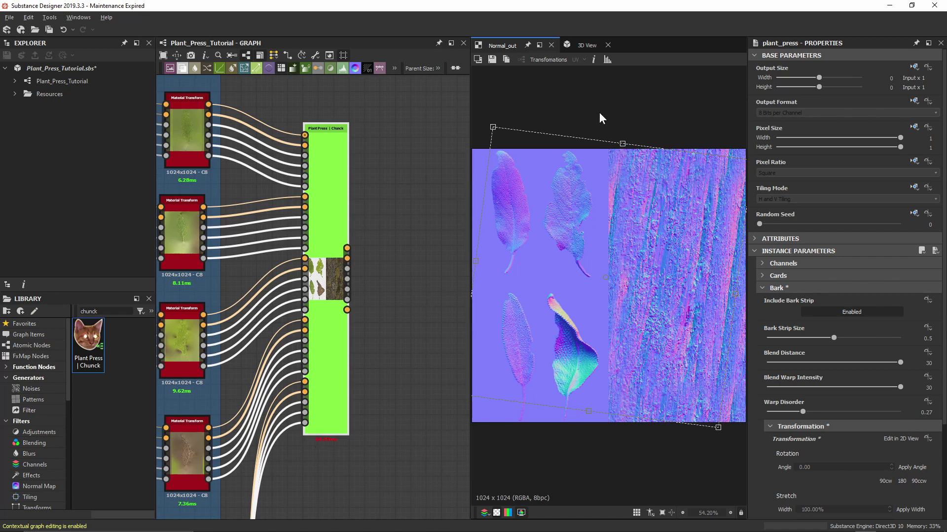
Return the bark texture upright and rotate leaf Card 4's transform clockwise
left_click_drag(599, 114, 578, 109)
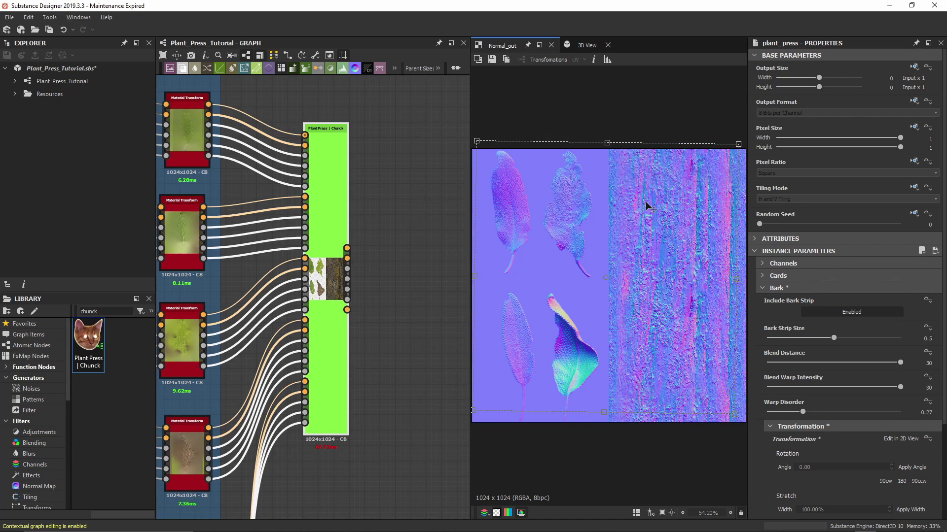
left_click_drag(565, 117, 568, 138)
left_click(782, 275)
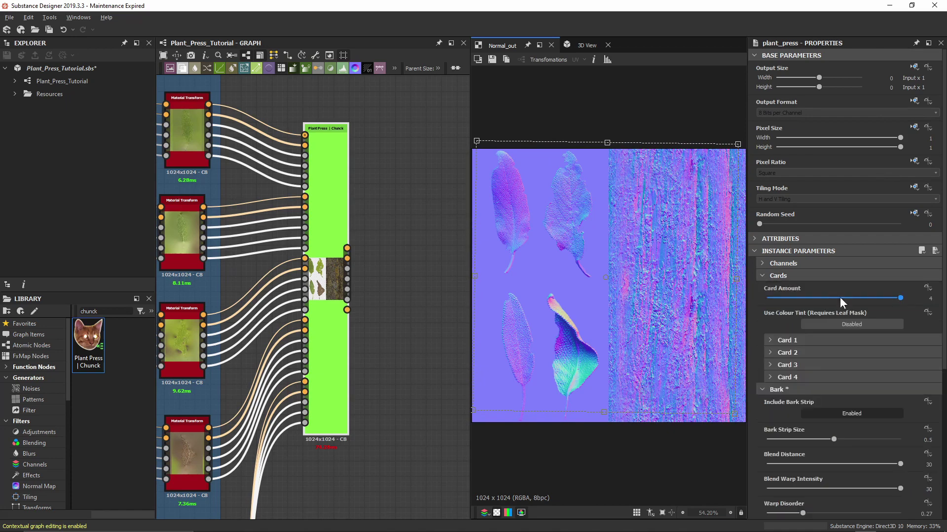
left_click(809, 375)
left_click_drag(567, 271, 608, 431)
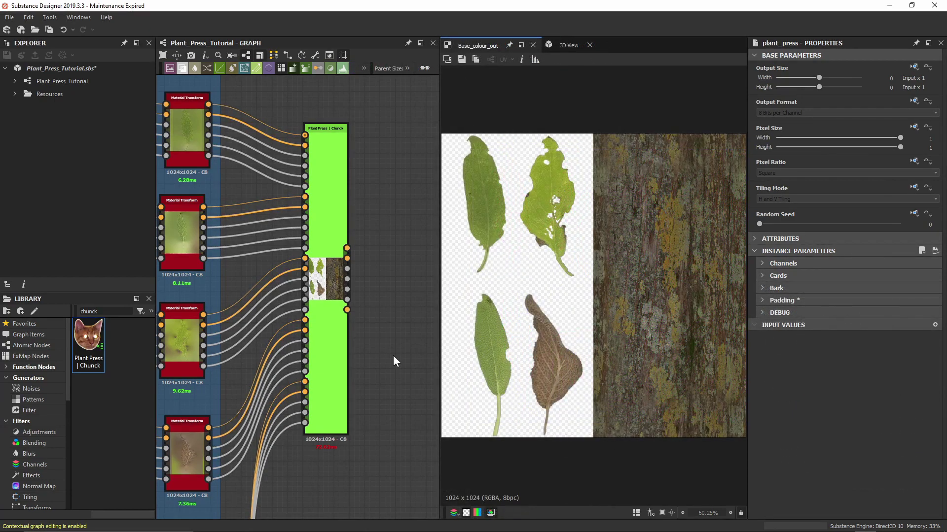
Enable Use Padding at distance 20 and inspect the padded leaves against black
left_click(762, 301)
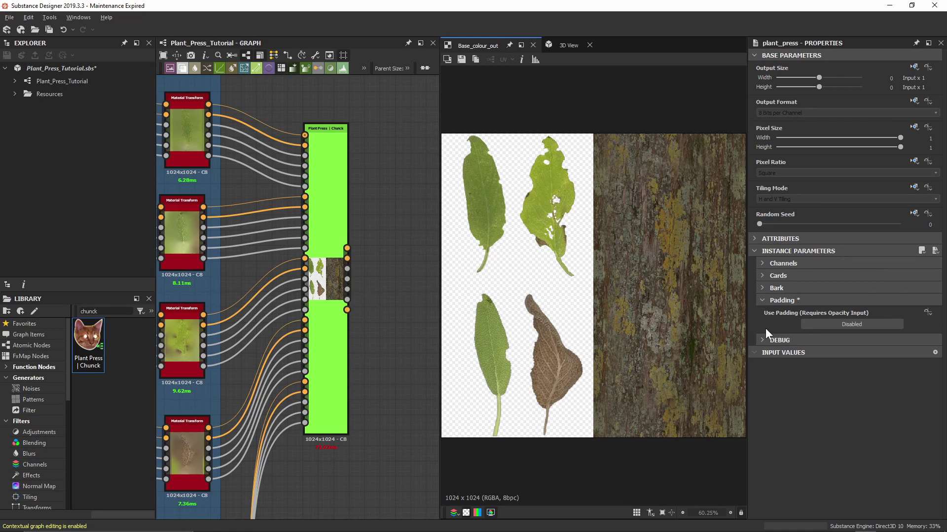
left_click(808, 324)
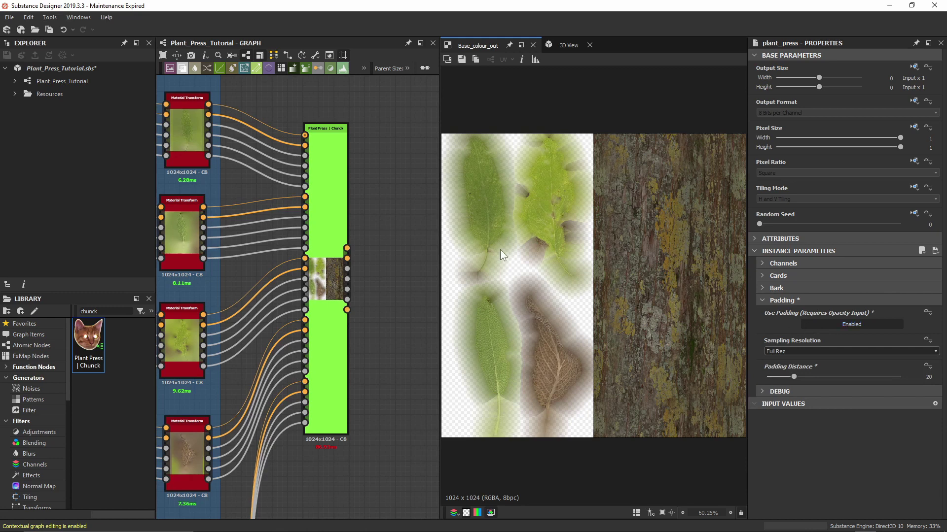
left_click(466, 513)
scroll(493, 394, "up", 2)
middle_click_drag(509, 372, 526, 403)
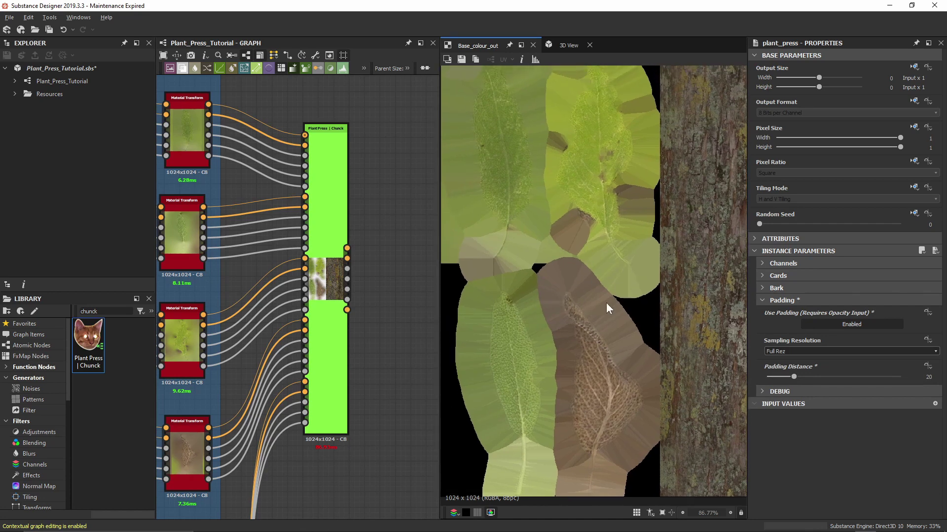
left_click(349, 258)
left_click(350, 268)
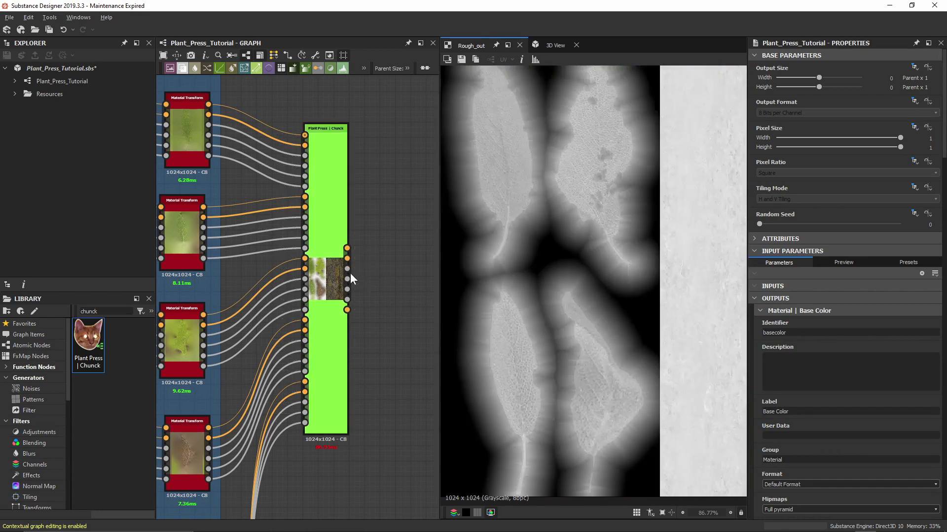
left_click(347, 278)
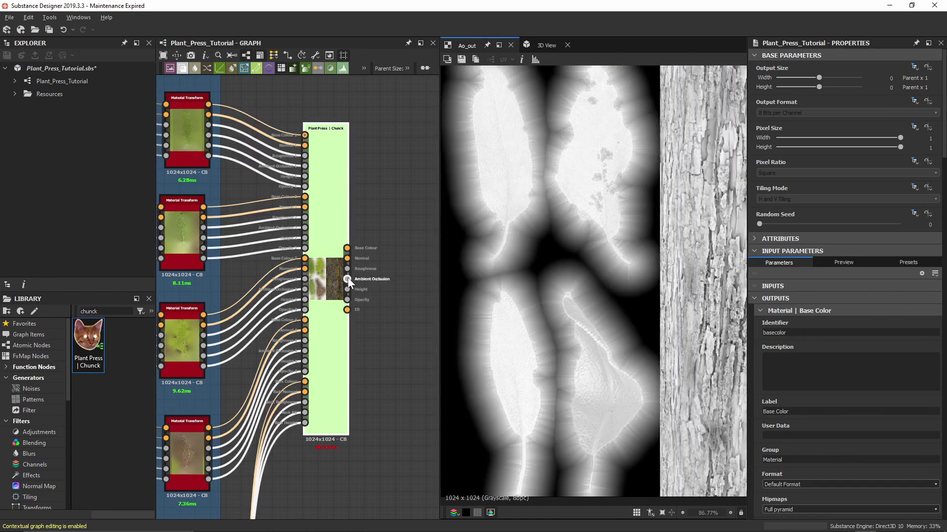
left_click(347, 248)
middle_click_drag(613, 192, 621, 203)
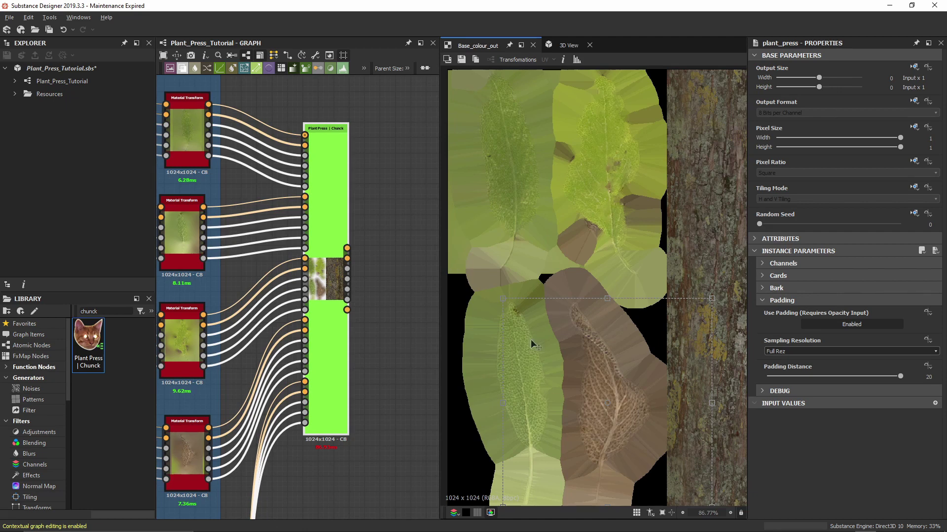
Change Padding Distance to 50 so colour fills the gaps between leaves
middle_click_drag(700, 180, 616, 190)
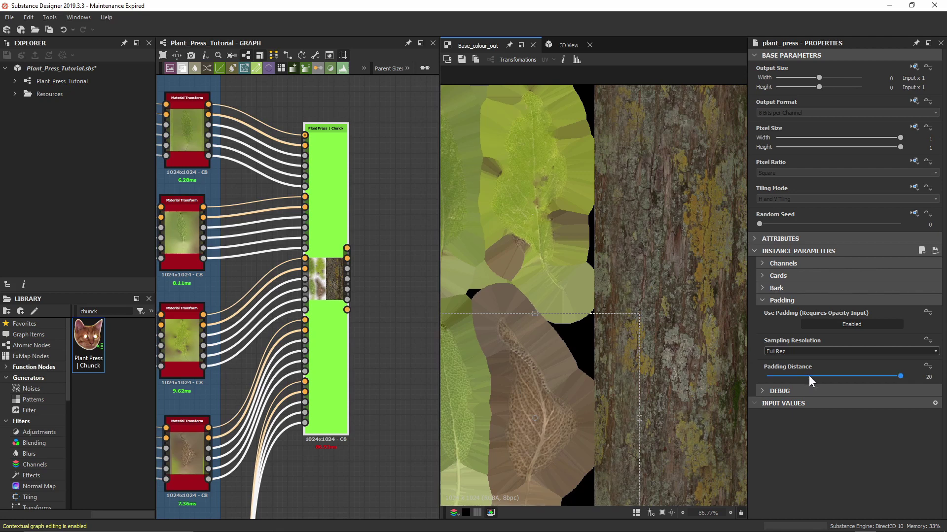
type("50")
key("Return")
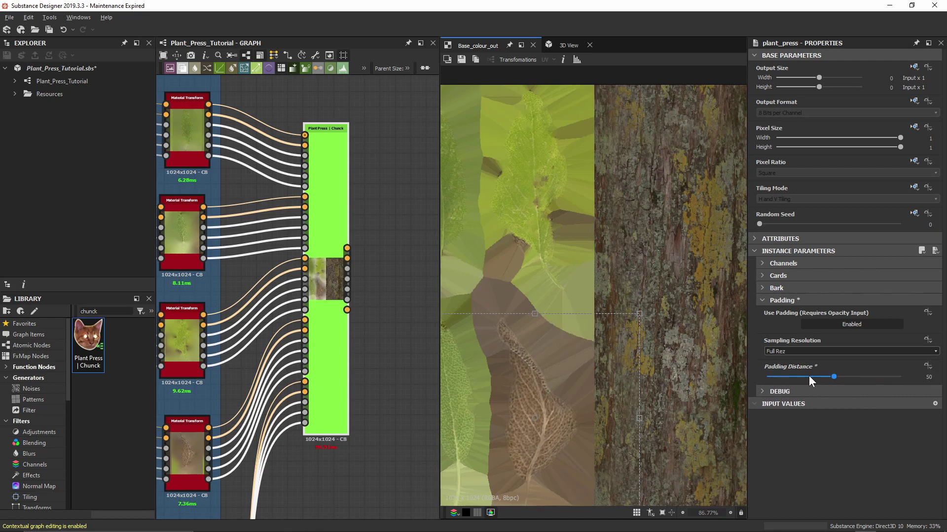
scroll(592, 237, "down", 2)
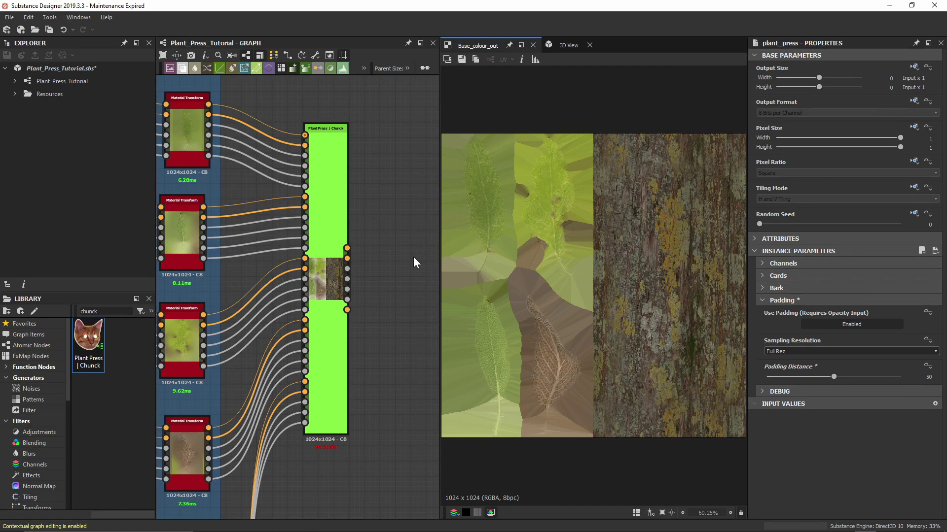
Set padding Sampling Resolution to Eighth Rez (1/8) and inspect the blockier fill
scroll(527, 289, "up", 5)
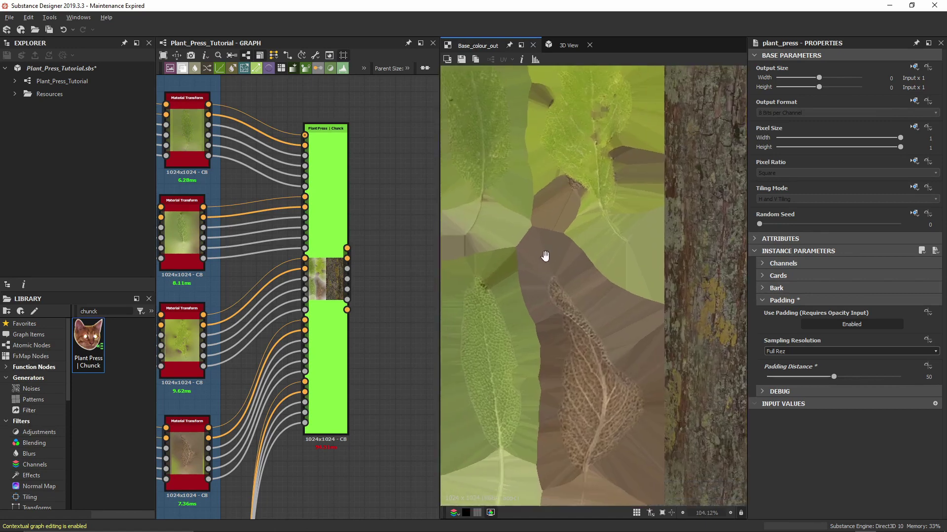
middle_click_drag(563, 235, 579, 239)
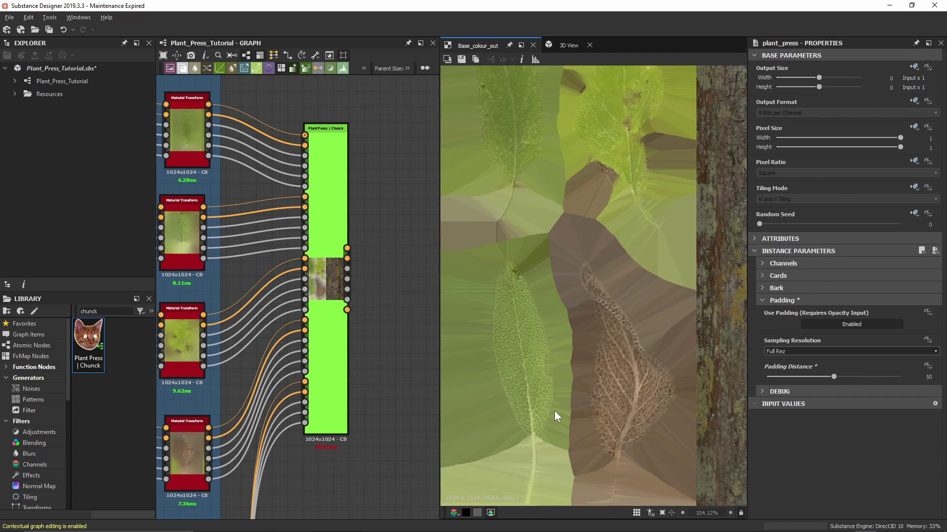
left_click(803, 351)
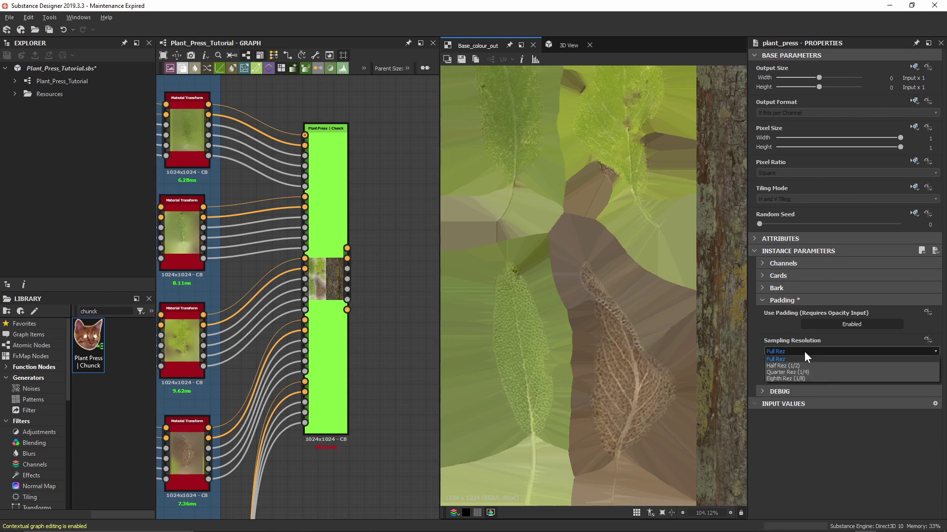
left_click(827, 378)
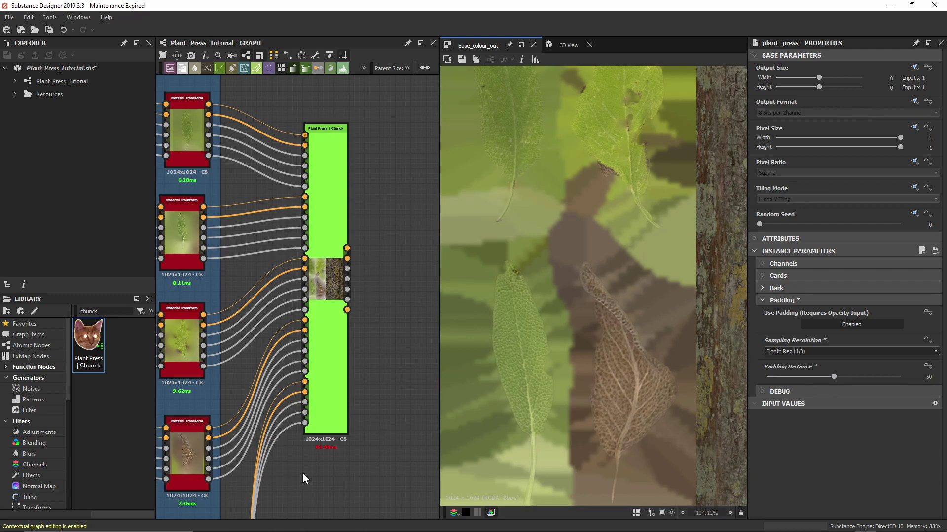
scroll(338, 475, "up", 2)
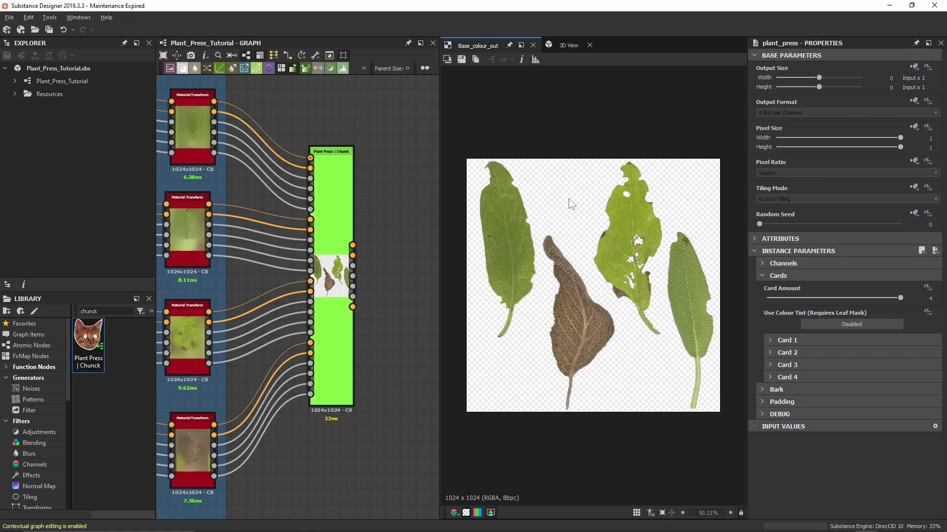
Preview the upper Plant Press atlas and move both Plant Press nodes closer together
scroll(297, 179, "down", 5)
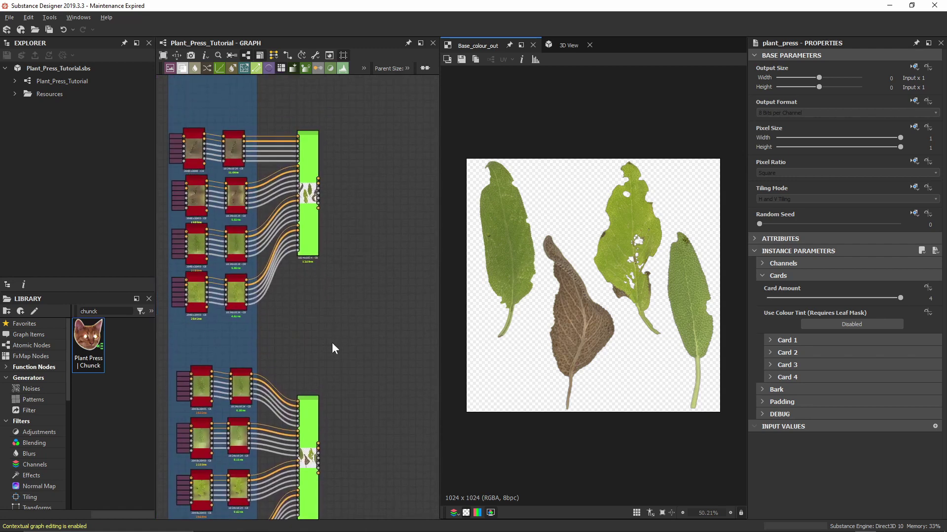
double_click(309, 195)
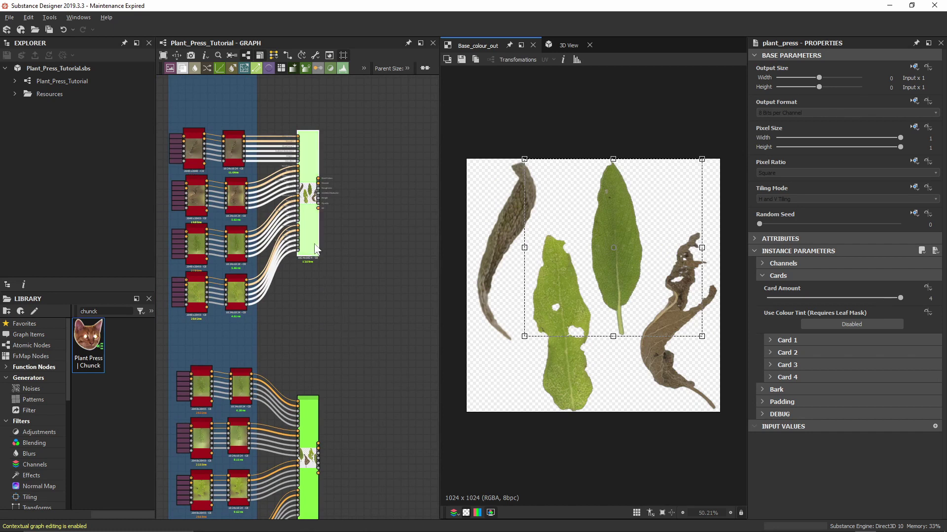
left_click_drag(318, 257, 318, 271)
left_click_drag(308, 405, 307, 378)
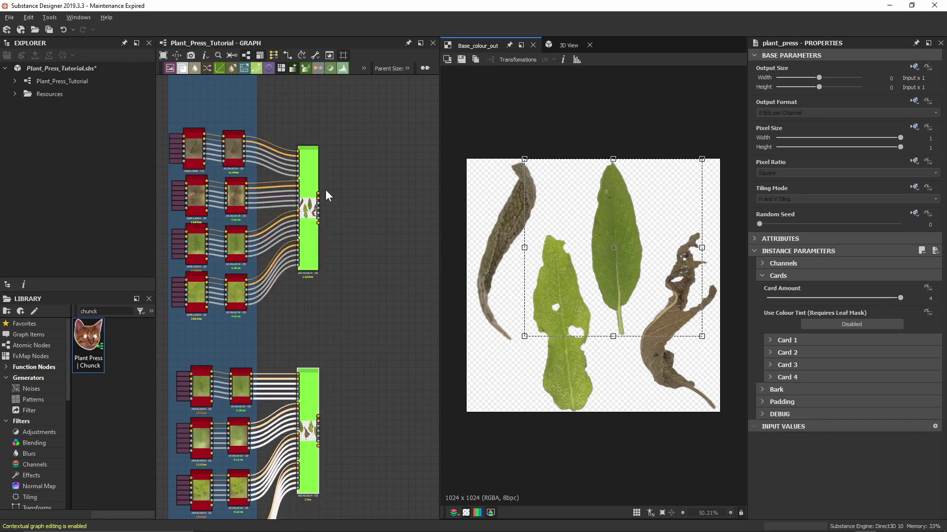
left_click(376, 313)
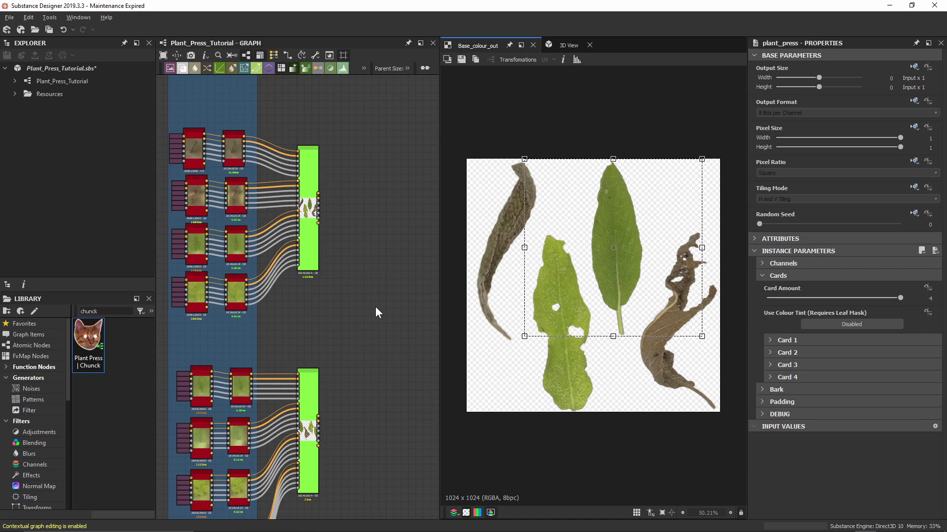
Add a Plant Press | Chunck node with Card Amount 2, fed by both atlas outputs
key("space")
type("plant")
key("Escape")
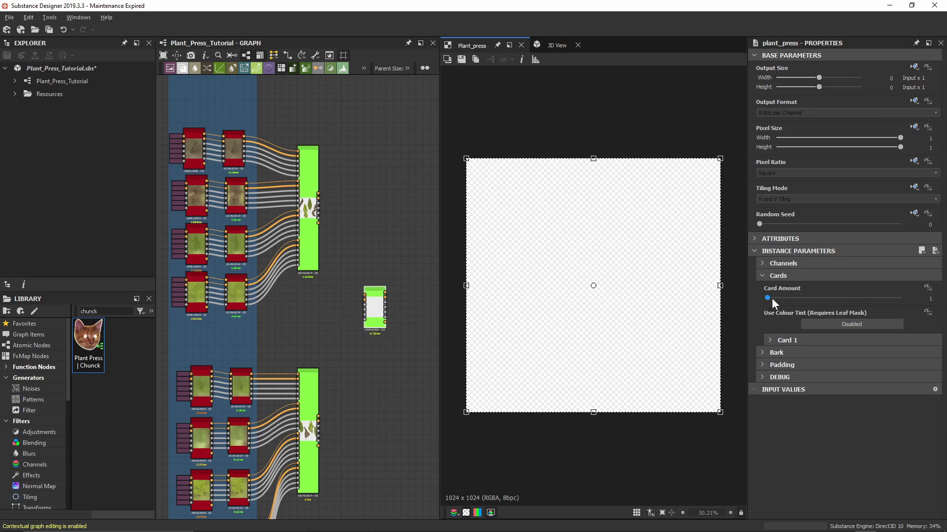
left_click_drag(782, 299, 792, 299)
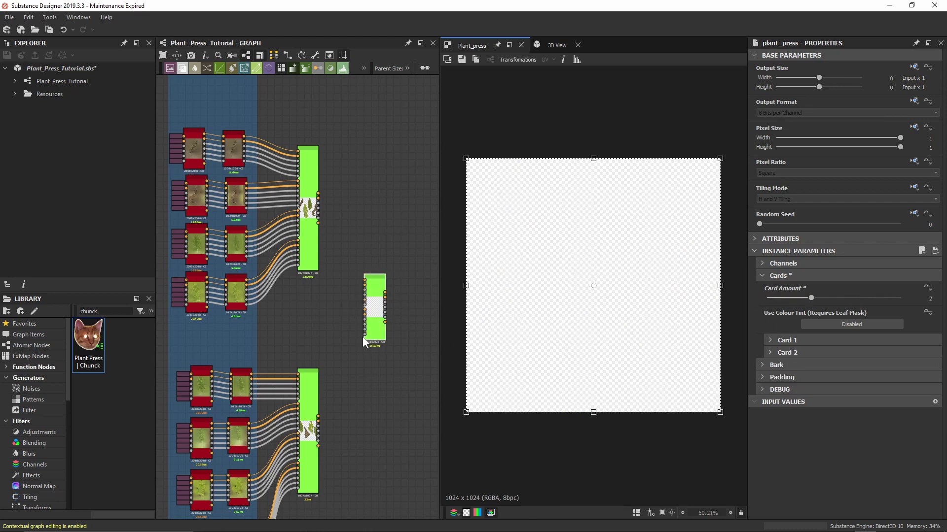
left_click_drag(320, 196, 366, 291)
left_click_drag(318, 418, 366, 316)
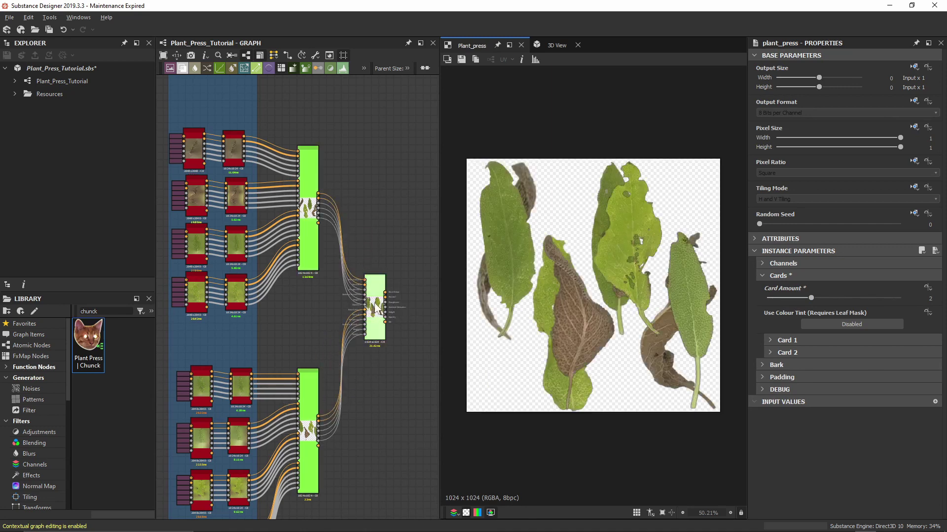
Scale Card 1 into the top-left quarter and Card 2 into the bottom-left quarter
left_click(770, 340)
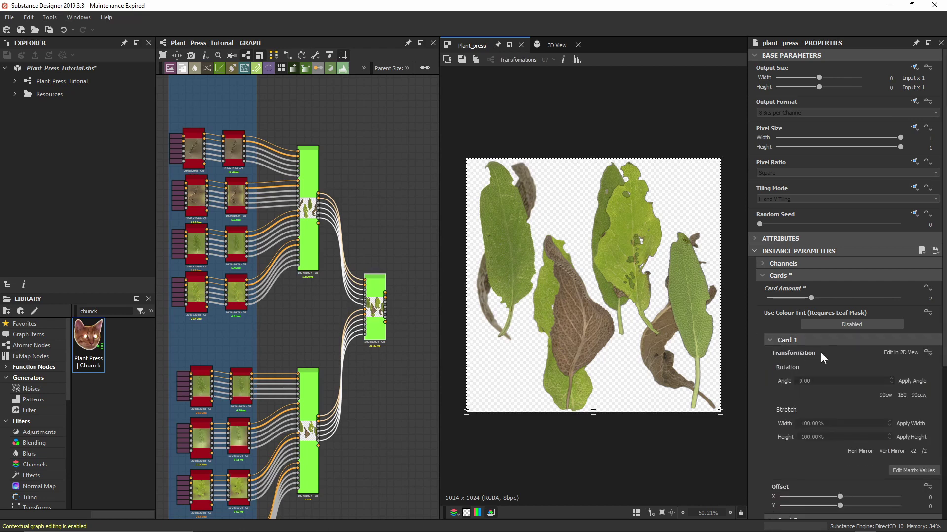
left_click(894, 352)
left_click_drag(720, 411, 609, 282)
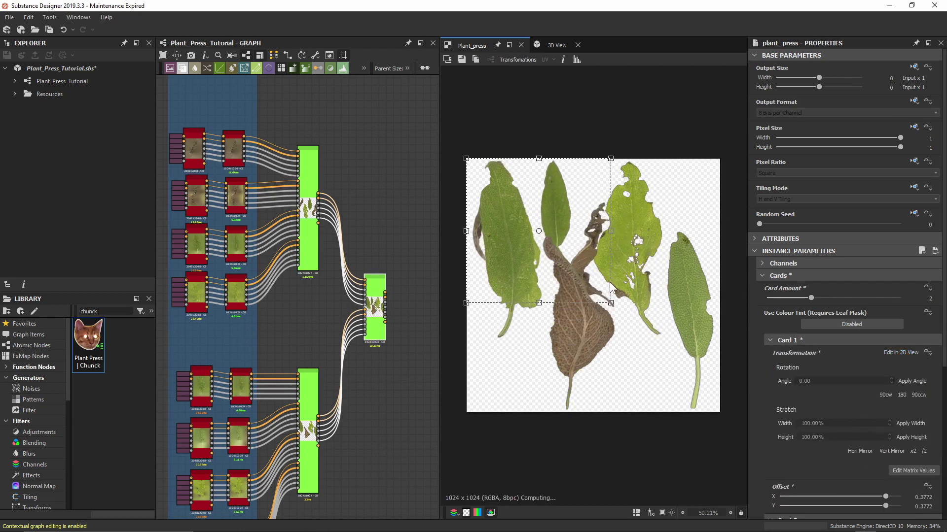
scroll(789, 406, "down", 3)
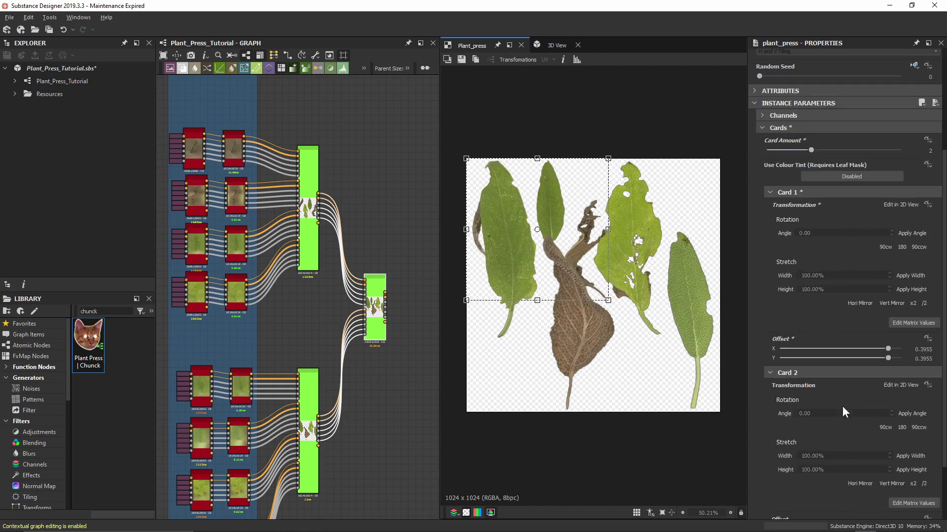
left_click(892, 385)
left_click_drag(720, 159, 608, 300)
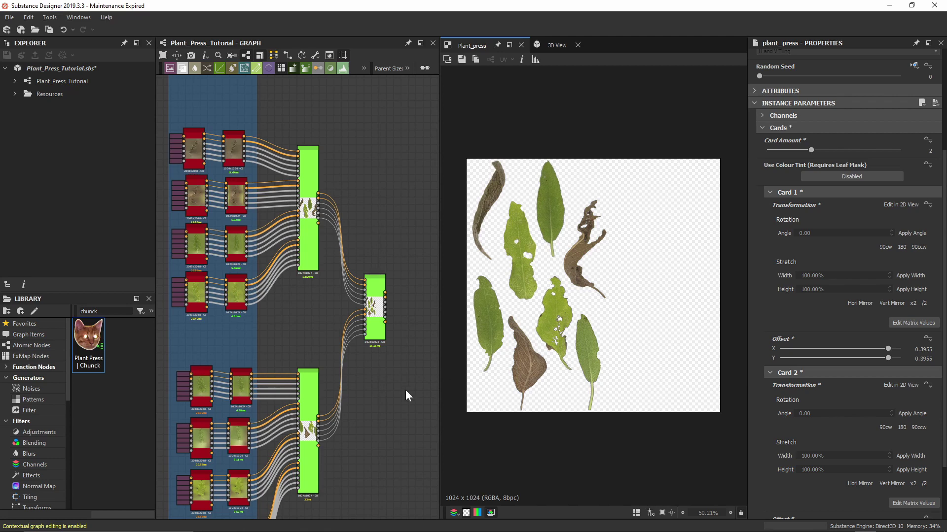
middle_click_drag(393, 394, 385, 368)
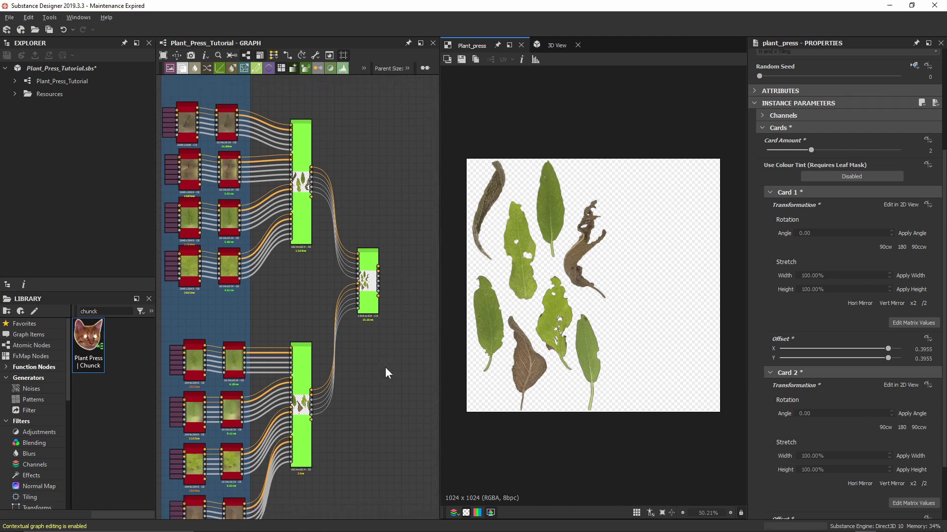
Enable Include Bark Strip, connect the Bark output, and widen the strip to about 0.42
left_click(764, 129)
left_click(772, 288)
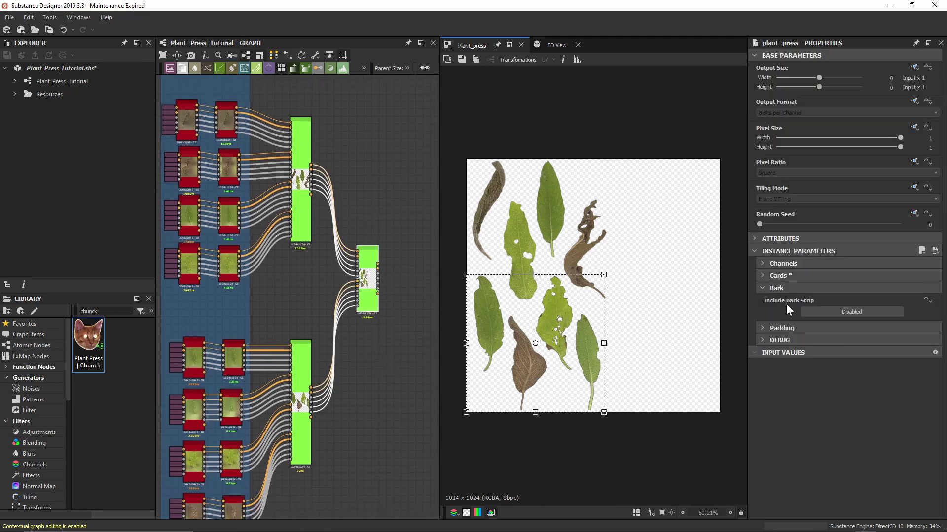
left_click(821, 312)
middle_click_drag(370, 414, 371, 179)
left_click_drag(241, 413, 331, 269)
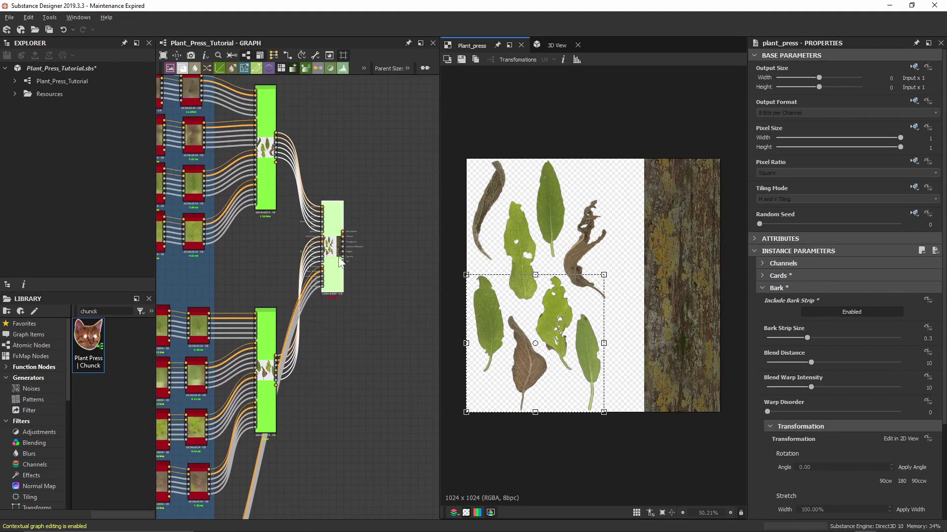
scroll(340, 262, "up", 5)
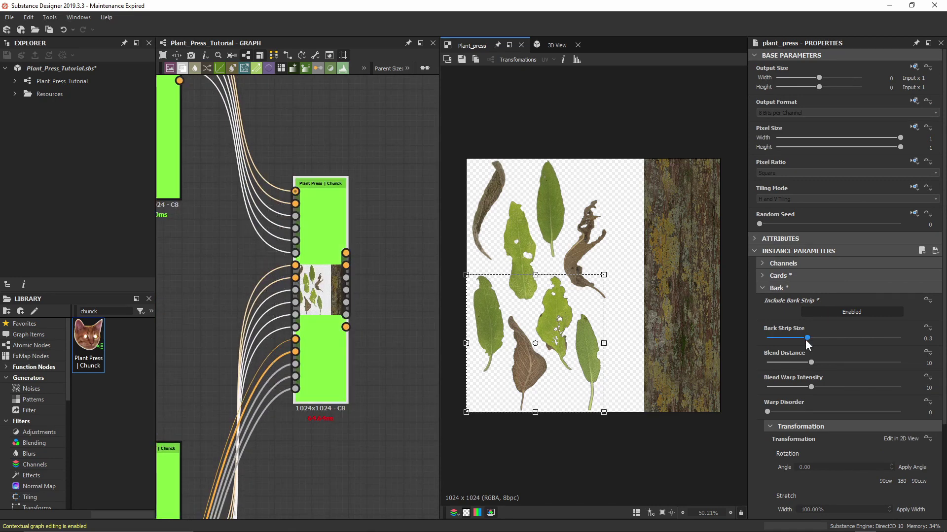
left_click_drag(806, 339, 823, 333)
left_click(373, 350)
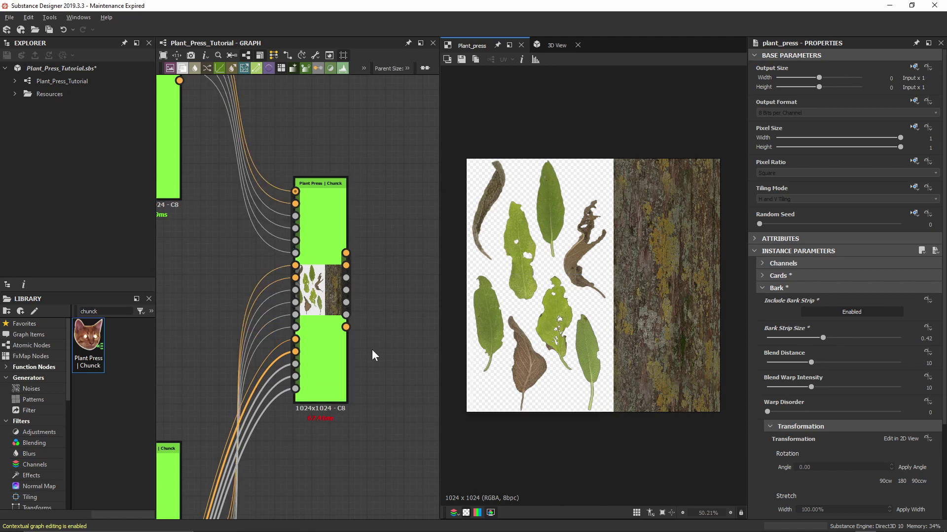